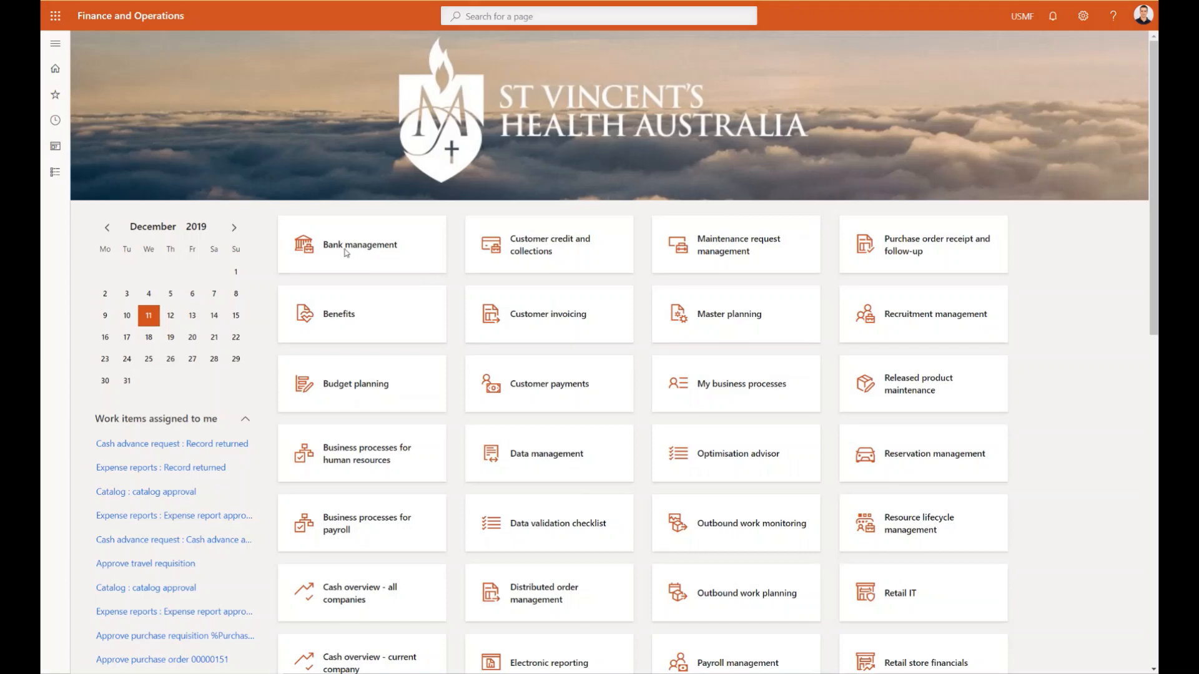
- Open the Bank management workspace and view the BHOL account's details, including its reconciliation settings
{"action": "left_click", "coordinate": [345, 253]}
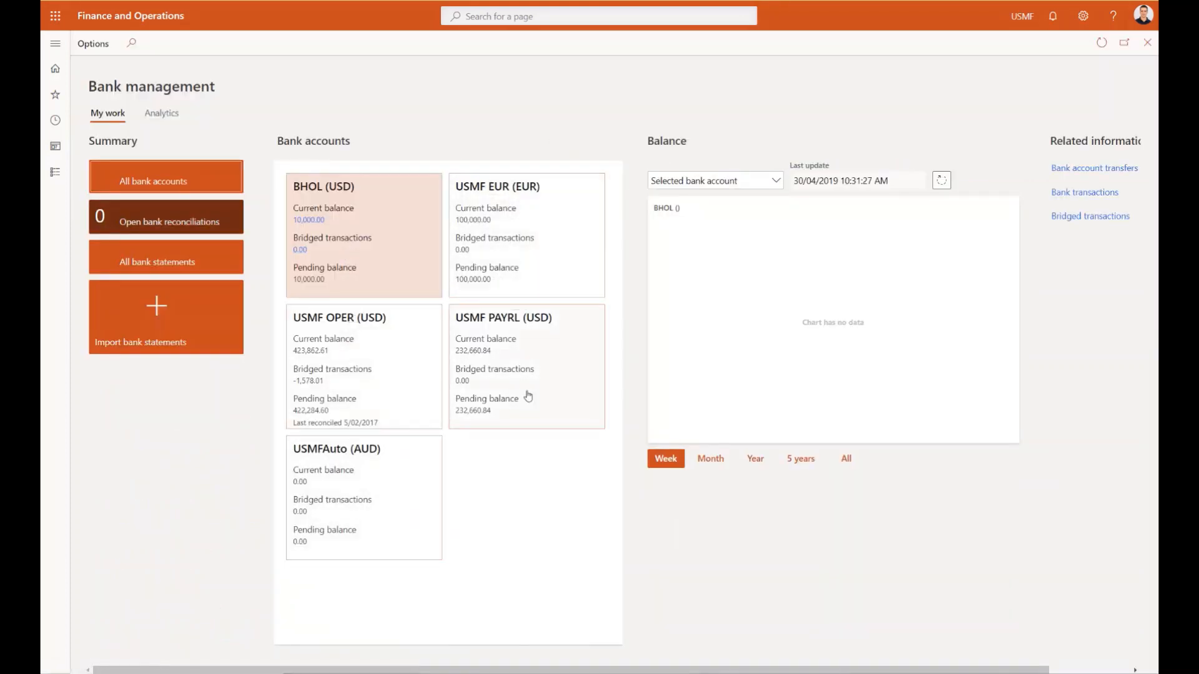
{"action": "left_click", "coordinate": [316, 187]}
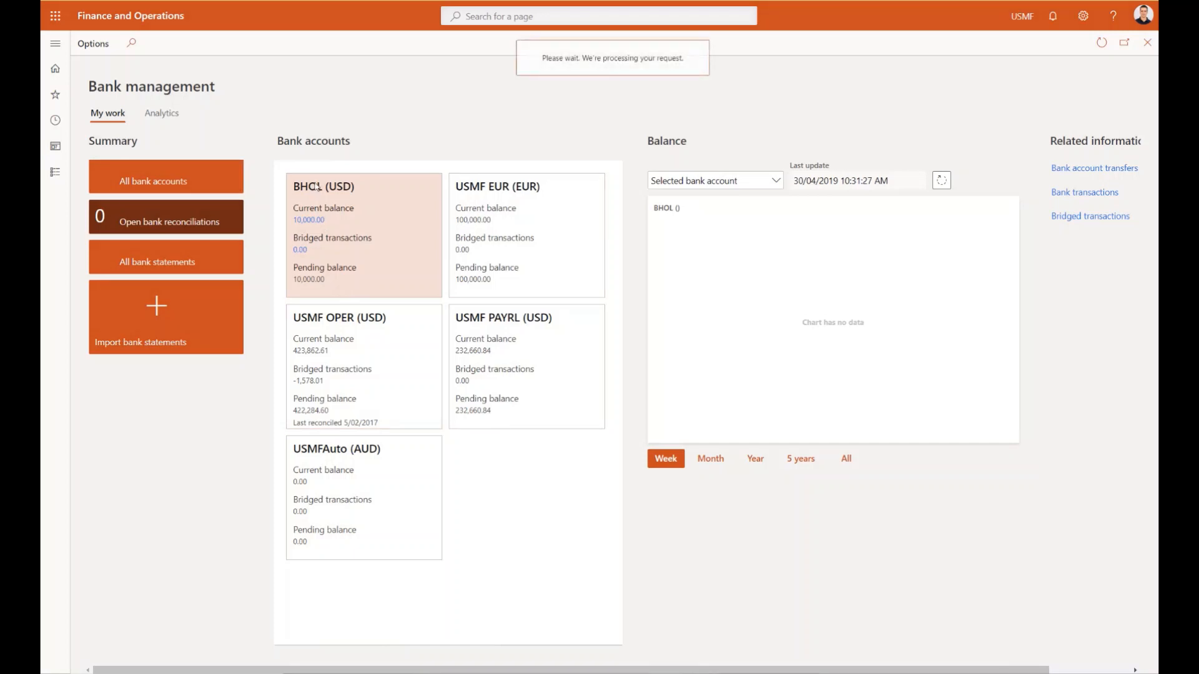
{"action": "mouse_move", "coordinate": [316, 187]}
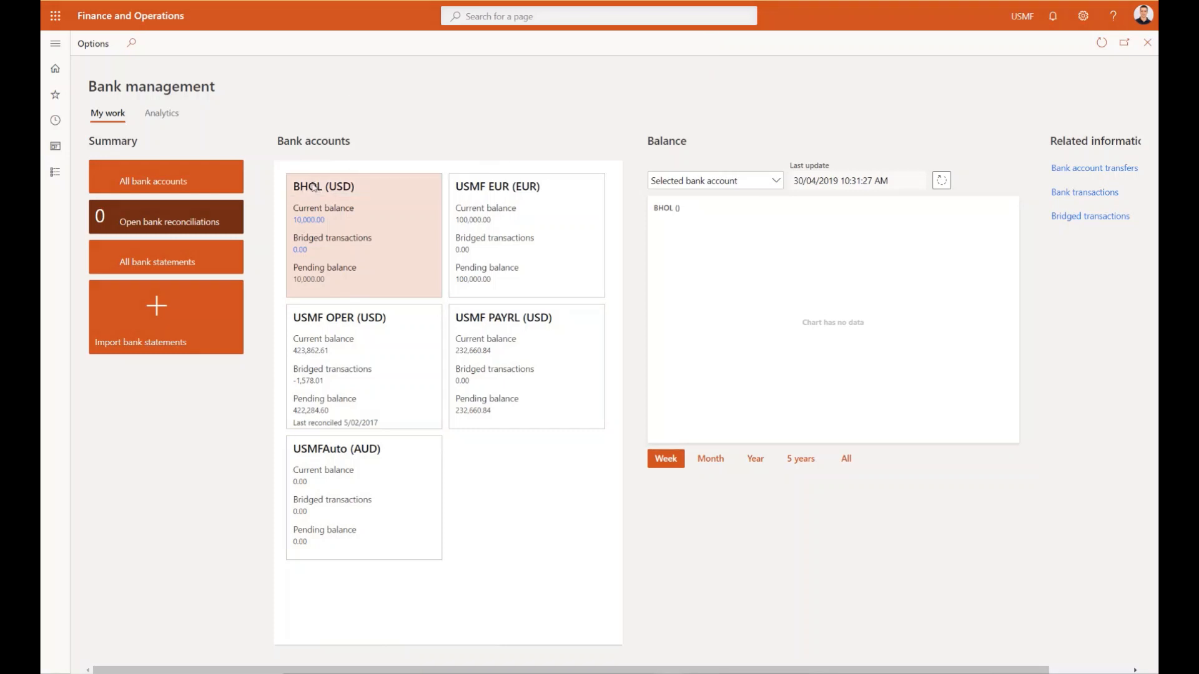
{"action": "left_click", "coordinate": [318, 222]}
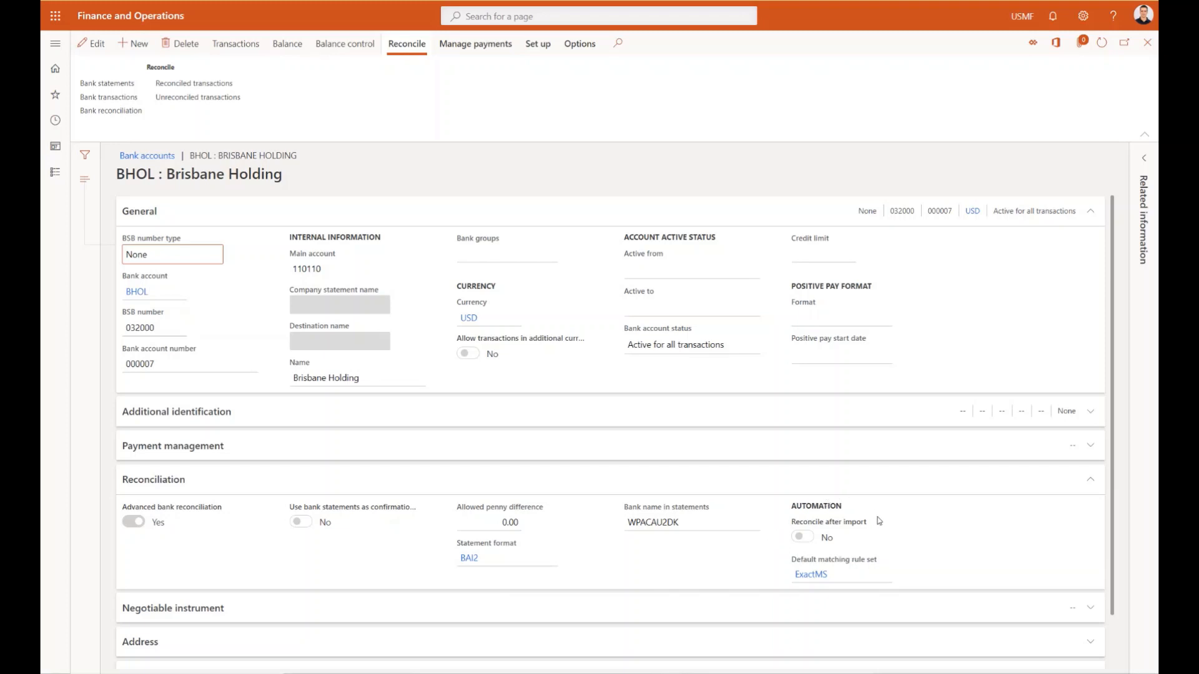
{"action": "mouse_move", "coordinate": [879, 521]}
- Import the BAI2 file bai2demo (1) - Copy.txt as a bank statement for BHOL, validate the statement and return to the account
{"action": "left_click", "coordinate": [113, 83]}
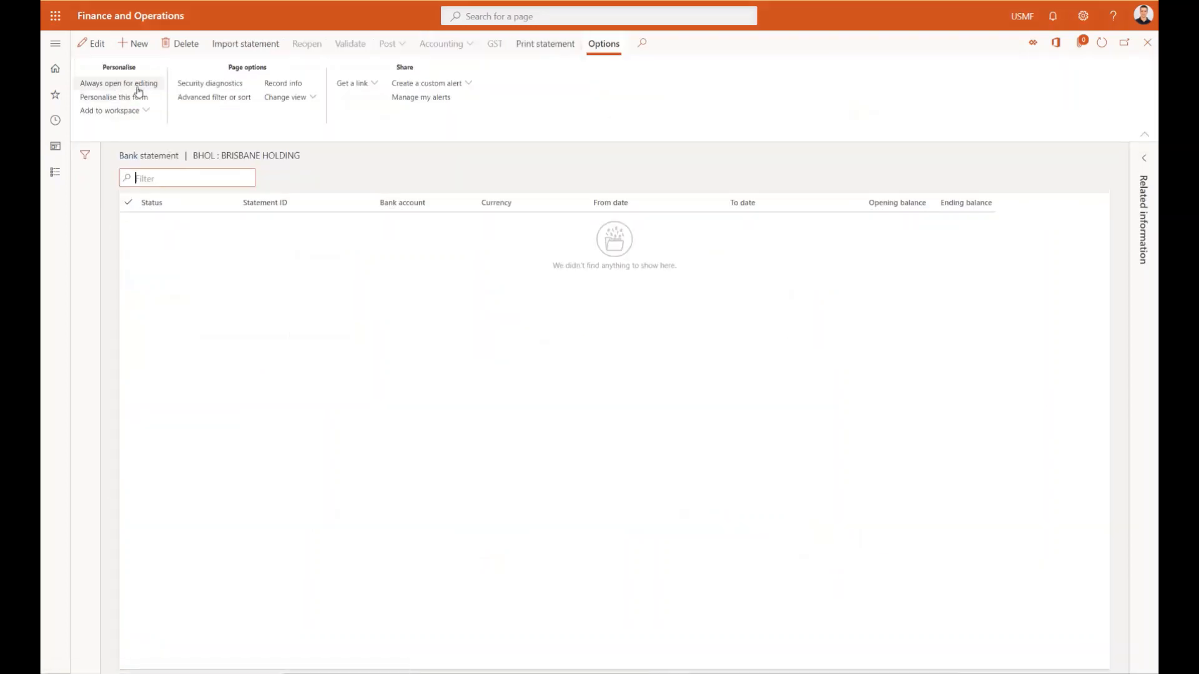
{"action": "left_click", "coordinate": [253, 45]}
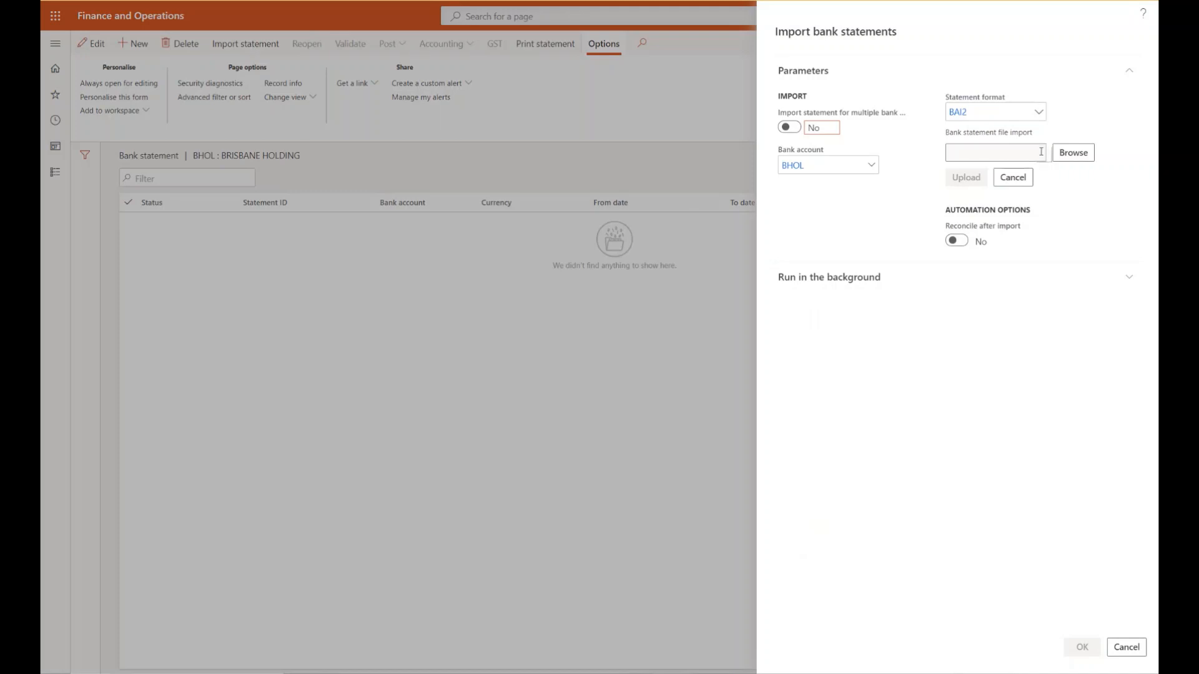
{"action": "left_click", "coordinate": [1074, 153]}
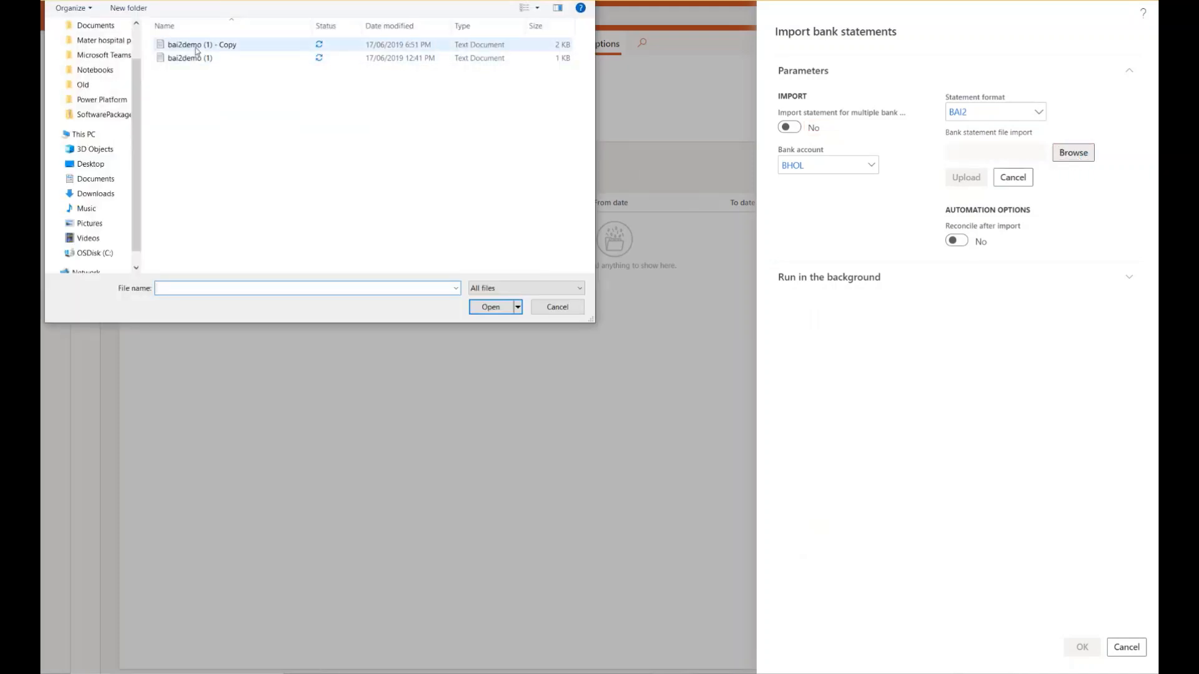
{"action": "double_click", "coordinate": [197, 45]}
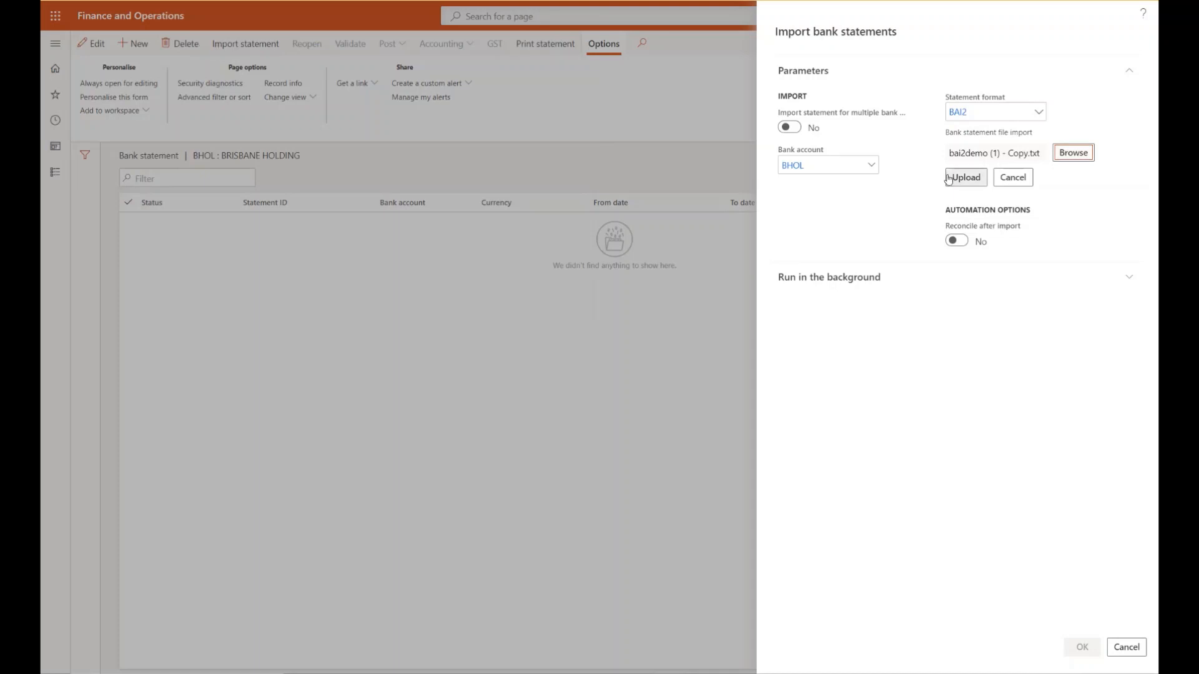
{"action": "left_click", "coordinate": [964, 181]}
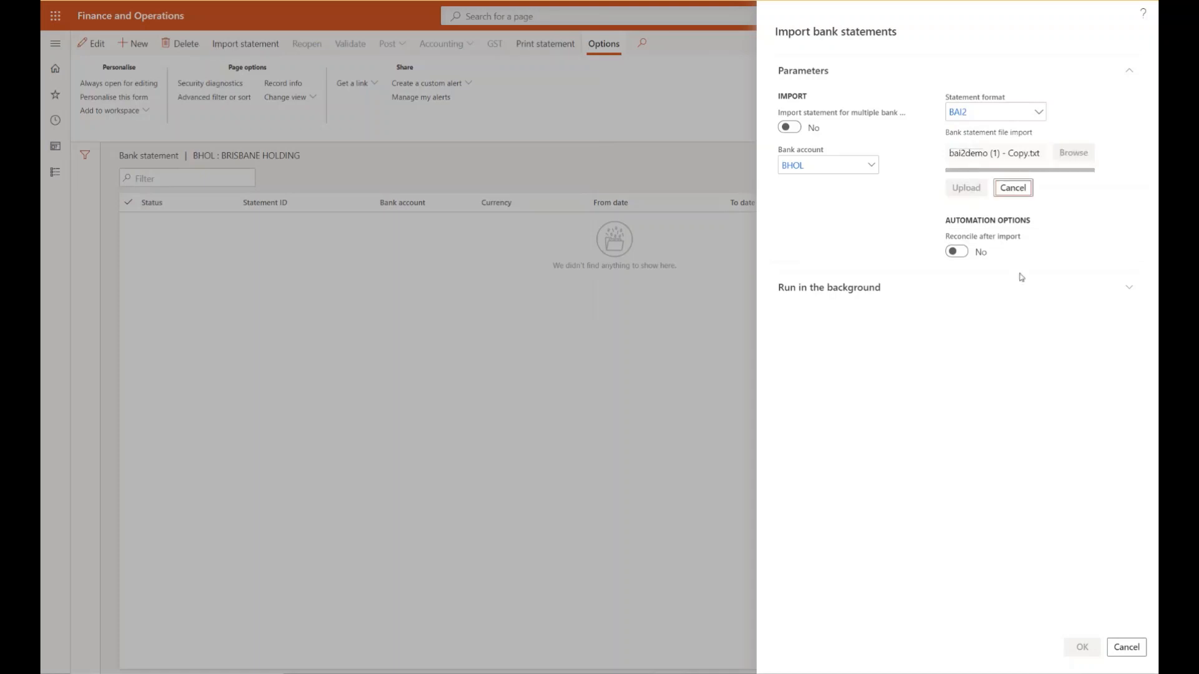
{"action": "left_click", "coordinate": [1087, 650]}
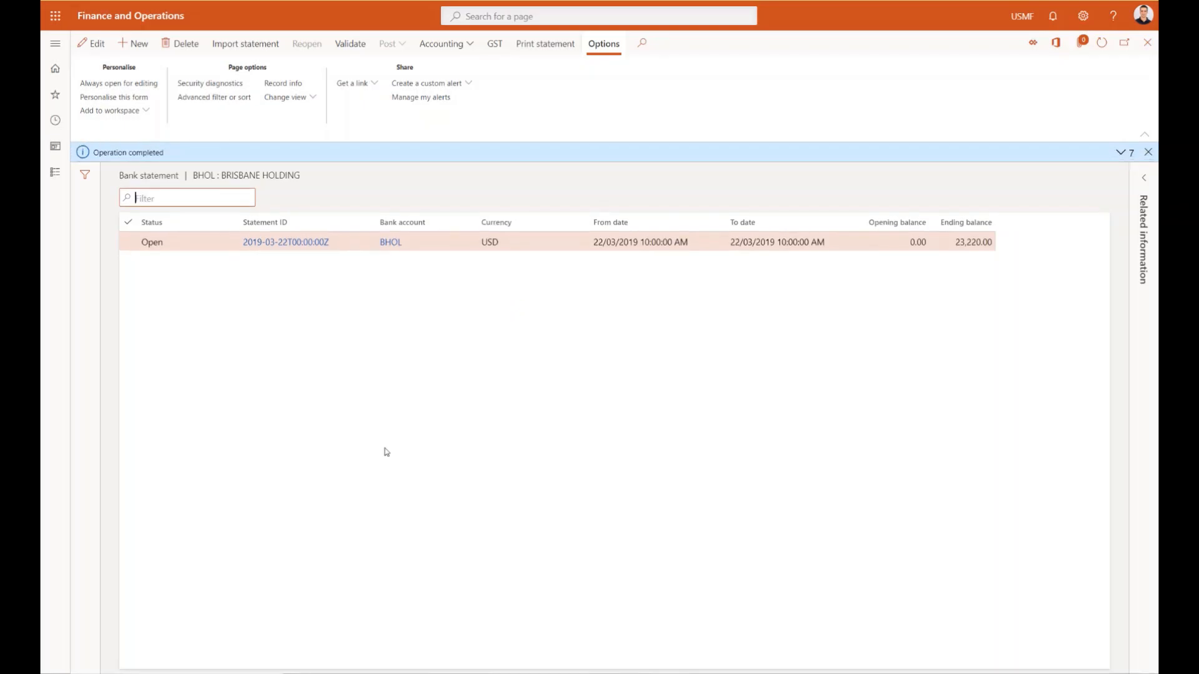
{"action": "left_click", "coordinate": [348, 45]}
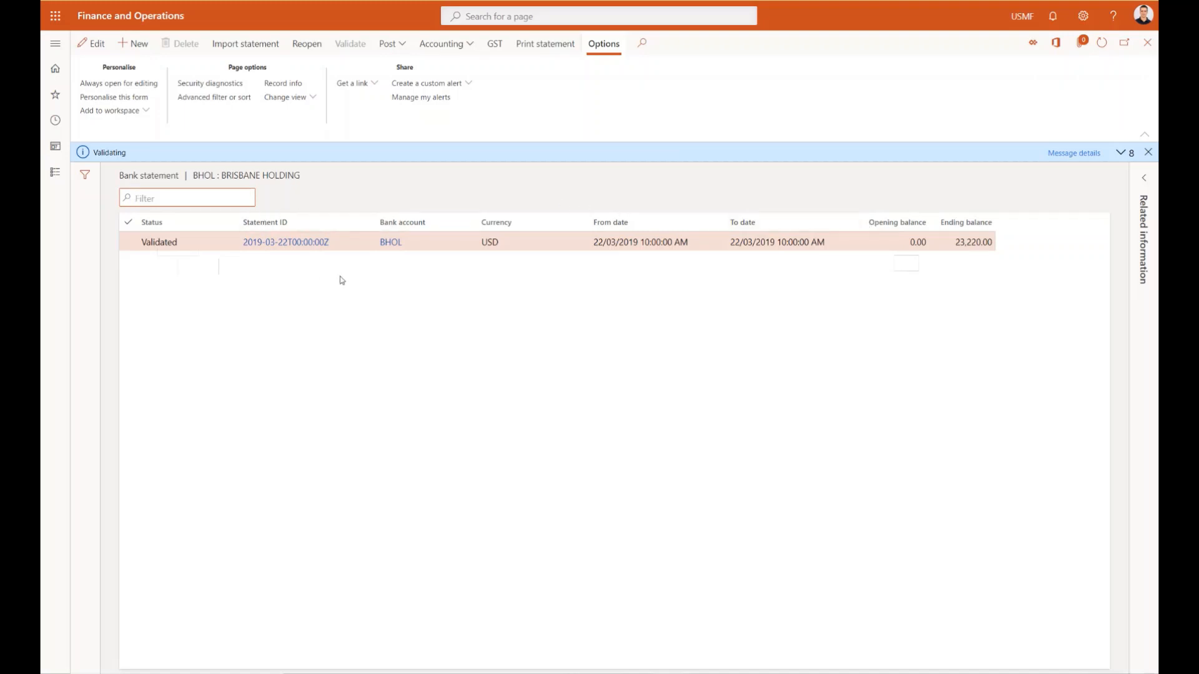
{"action": "key", "text": "Escape"}
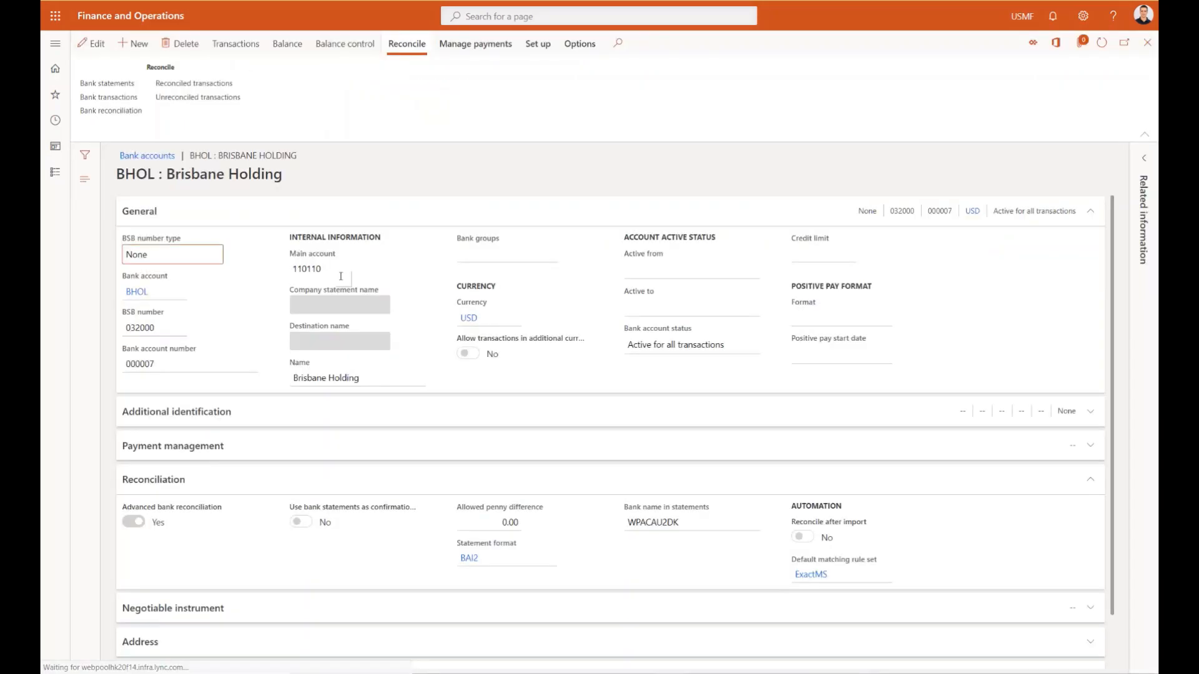
- Create a new bank reconciliation for the BHOL account and open its worksheet
{"action": "left_click", "coordinate": [125, 112]}
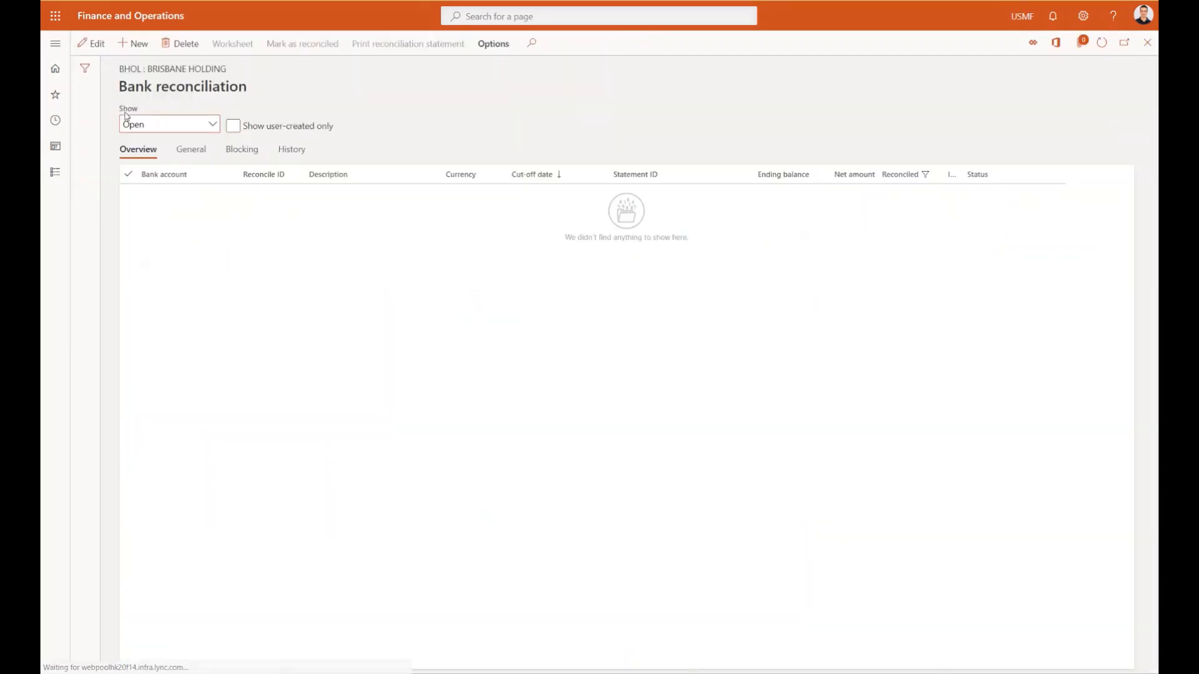
{"action": "left_click", "coordinate": [135, 45]}
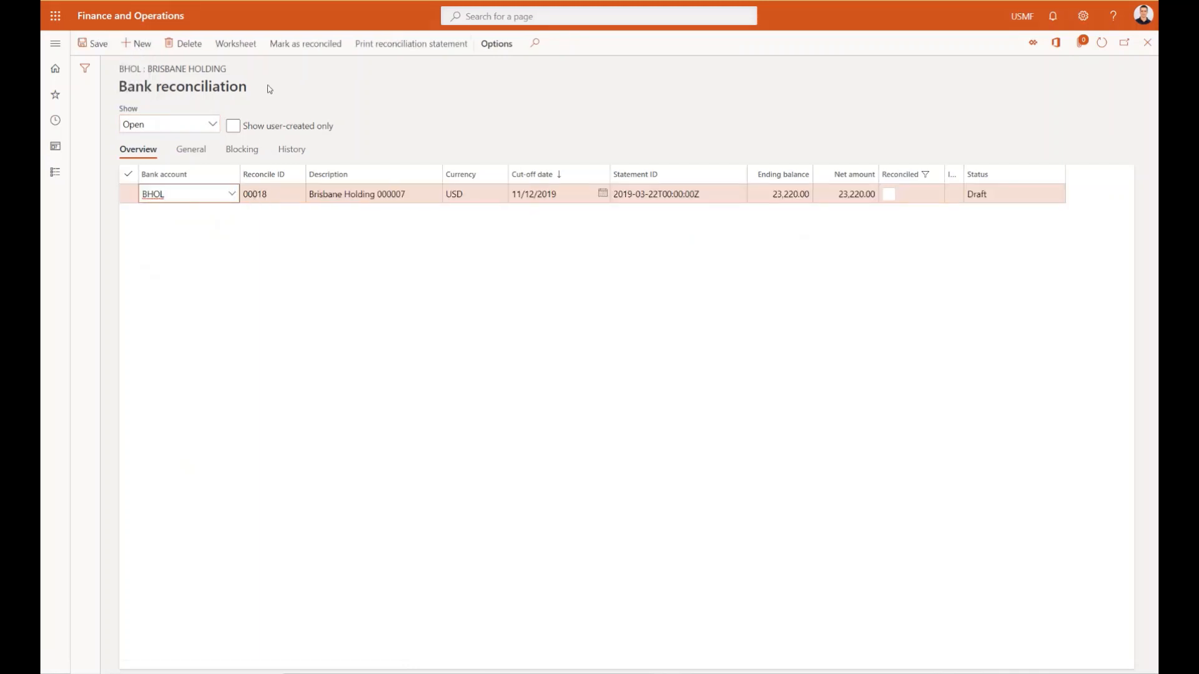
{"action": "left_click", "coordinate": [240, 45]}
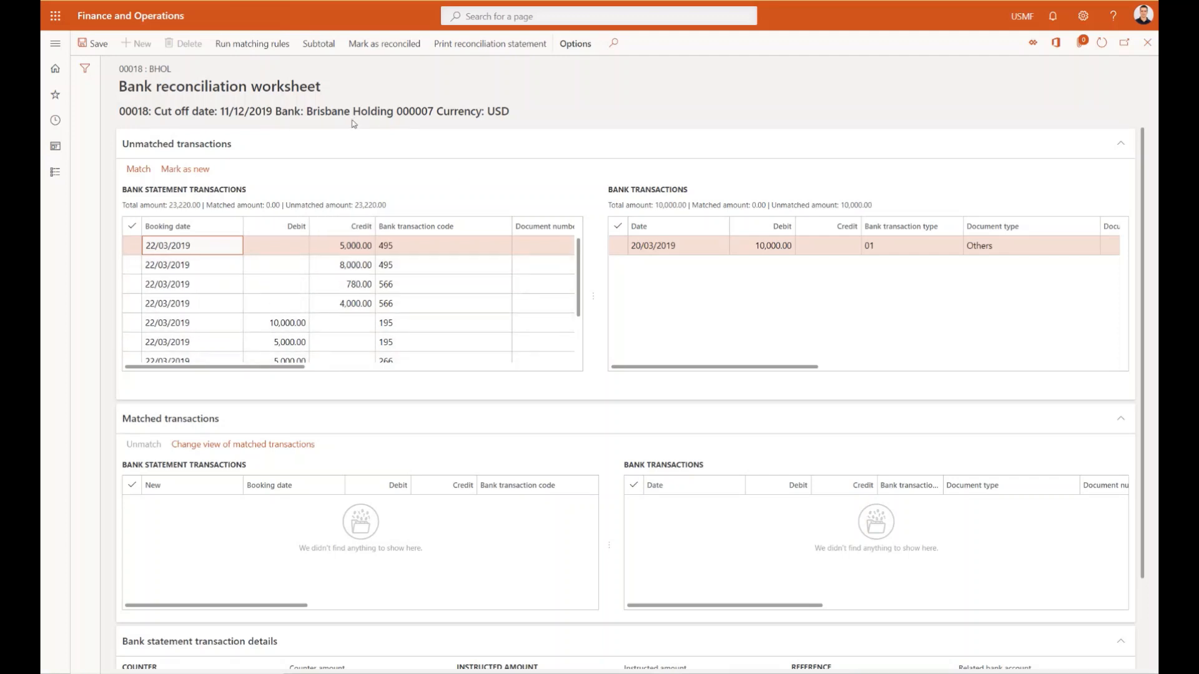
- Run the ExactMS matching rule set on the worksheet and inspect the matched 10,000.00 debit and 780.00 credit lines
{"action": "left_click", "coordinate": [262, 49]}
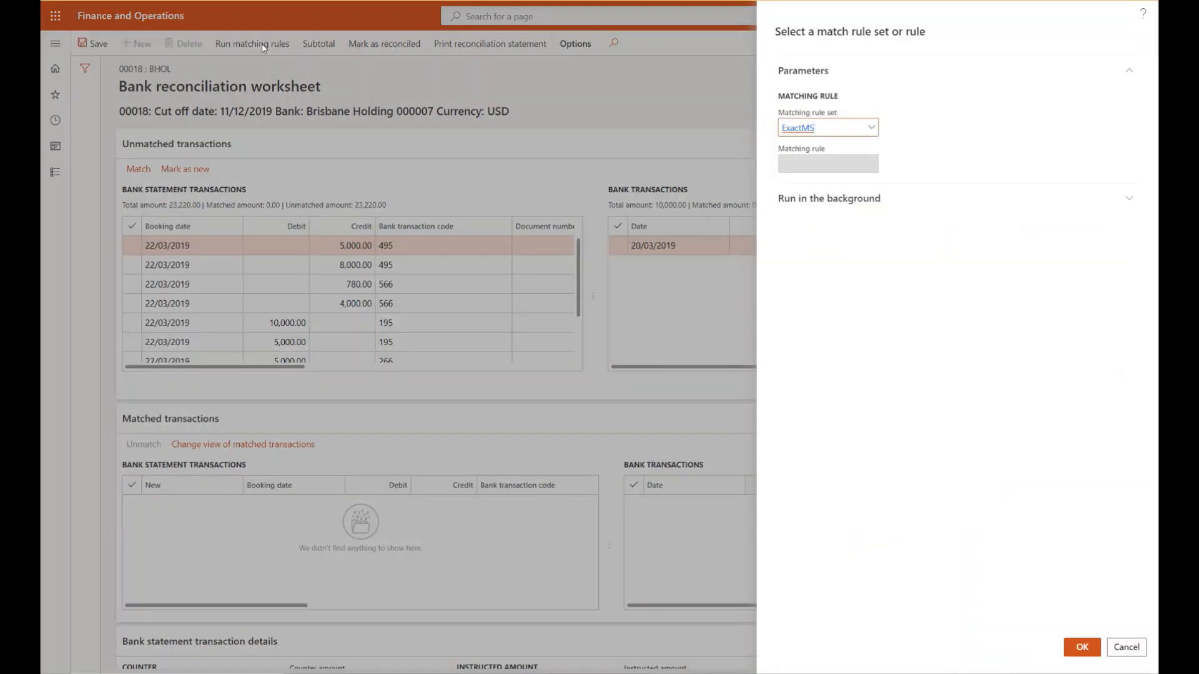
{"action": "left_click", "coordinate": [1083, 647]}
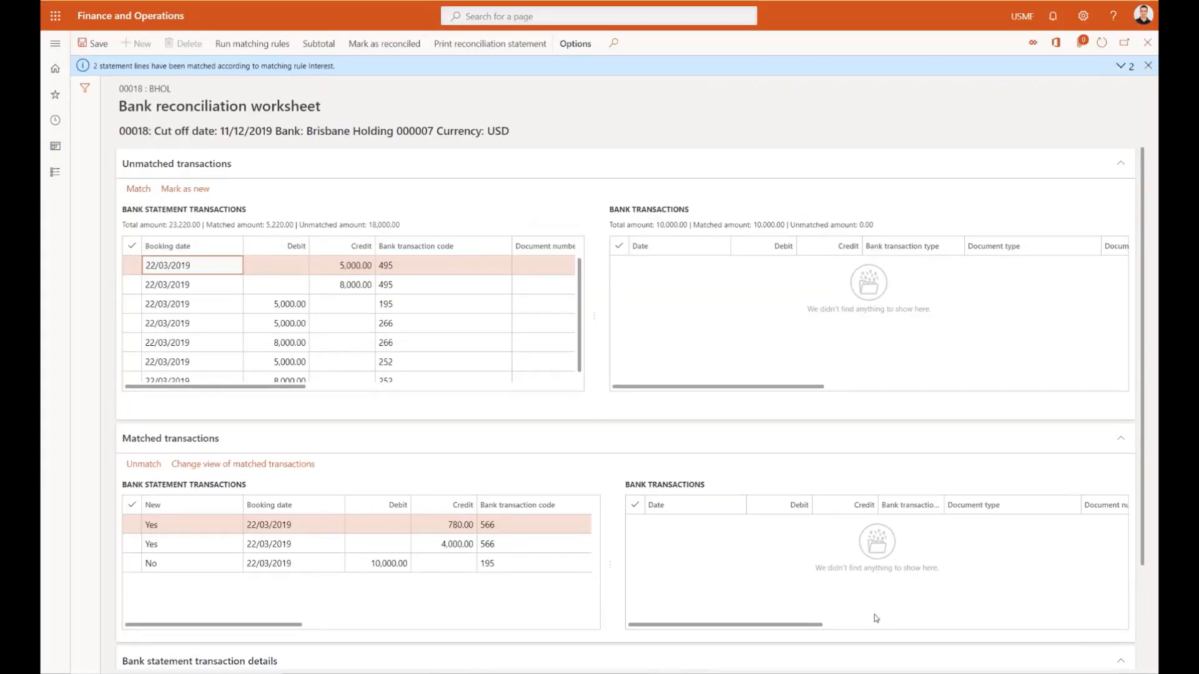
{"action": "left_click", "coordinate": [435, 569]}
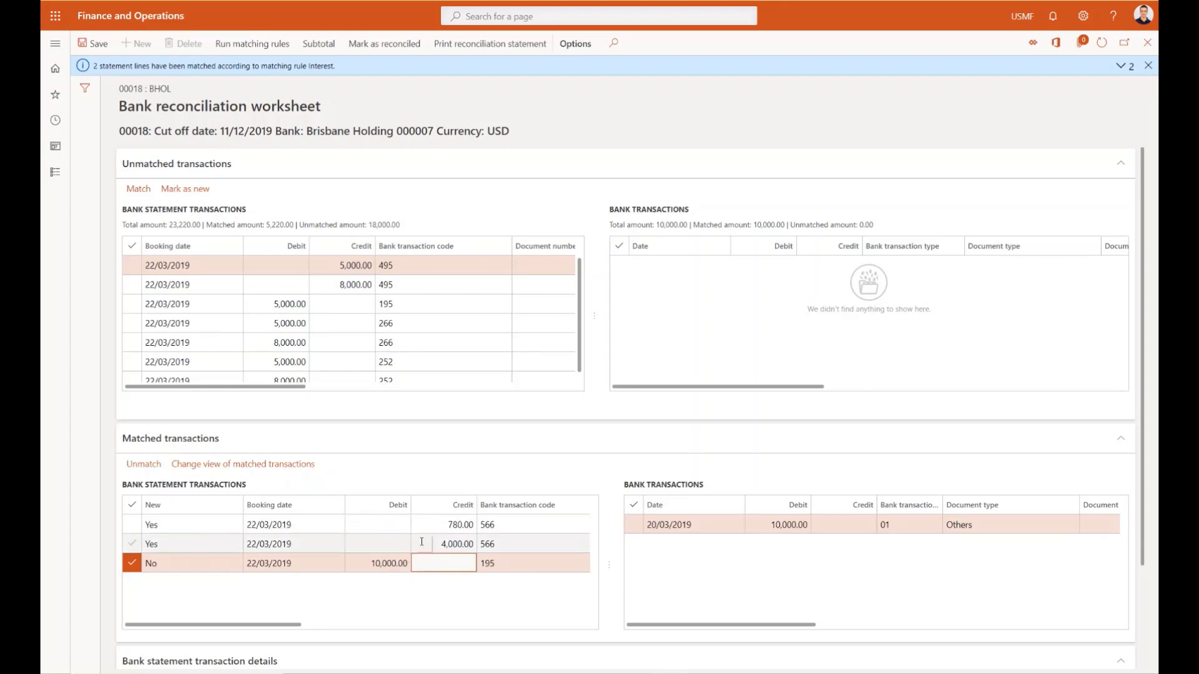
{"action": "left_click", "coordinate": [519, 523]}
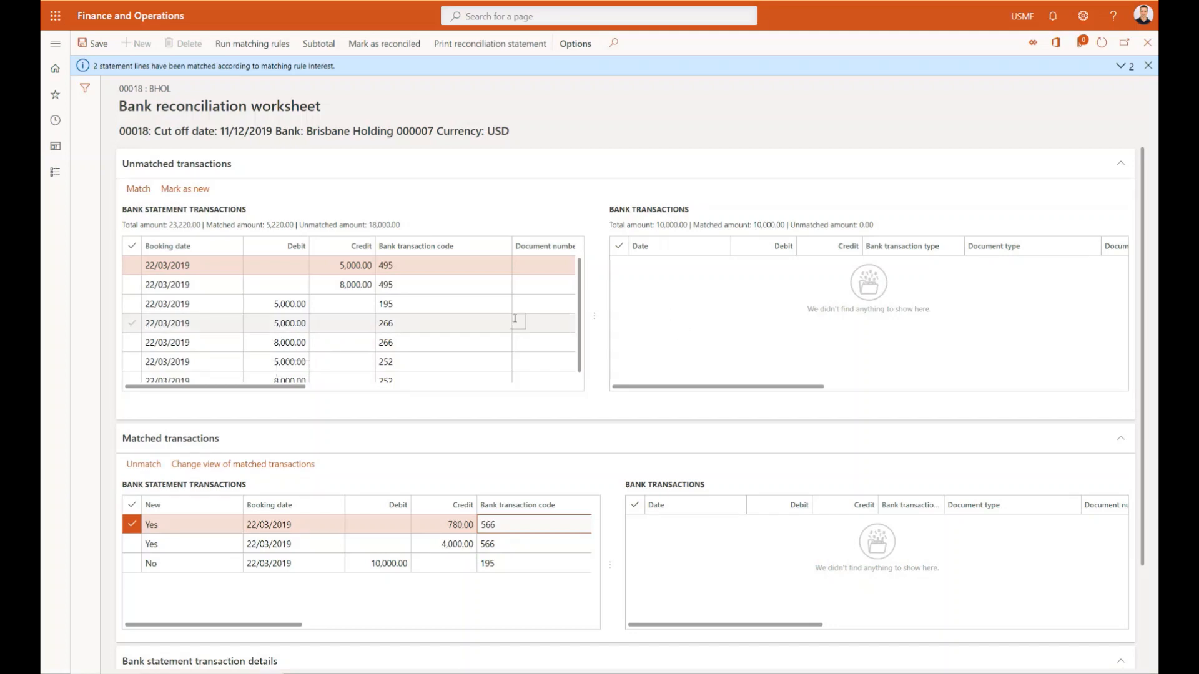
- Mark the unmatched 5,000.00 debit with code 266 and the 8,000.00 credit with code 495 as new transactions
{"action": "left_click", "coordinate": [195, 328]}
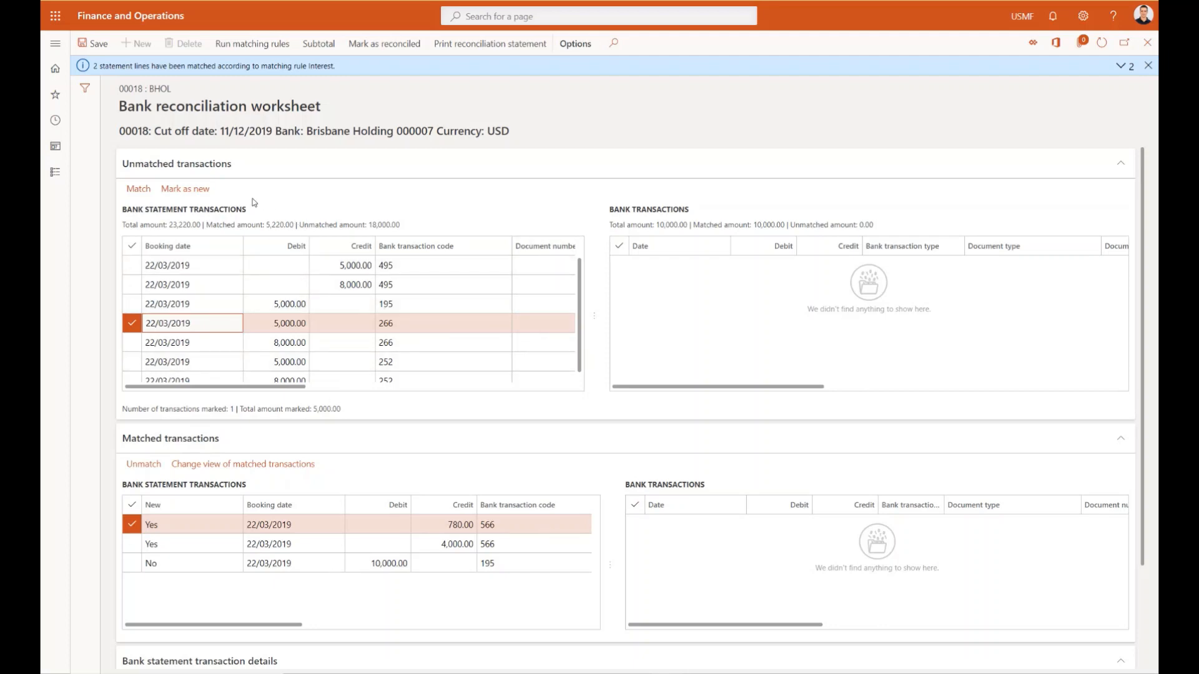
{"action": "left_click", "coordinate": [172, 190]}
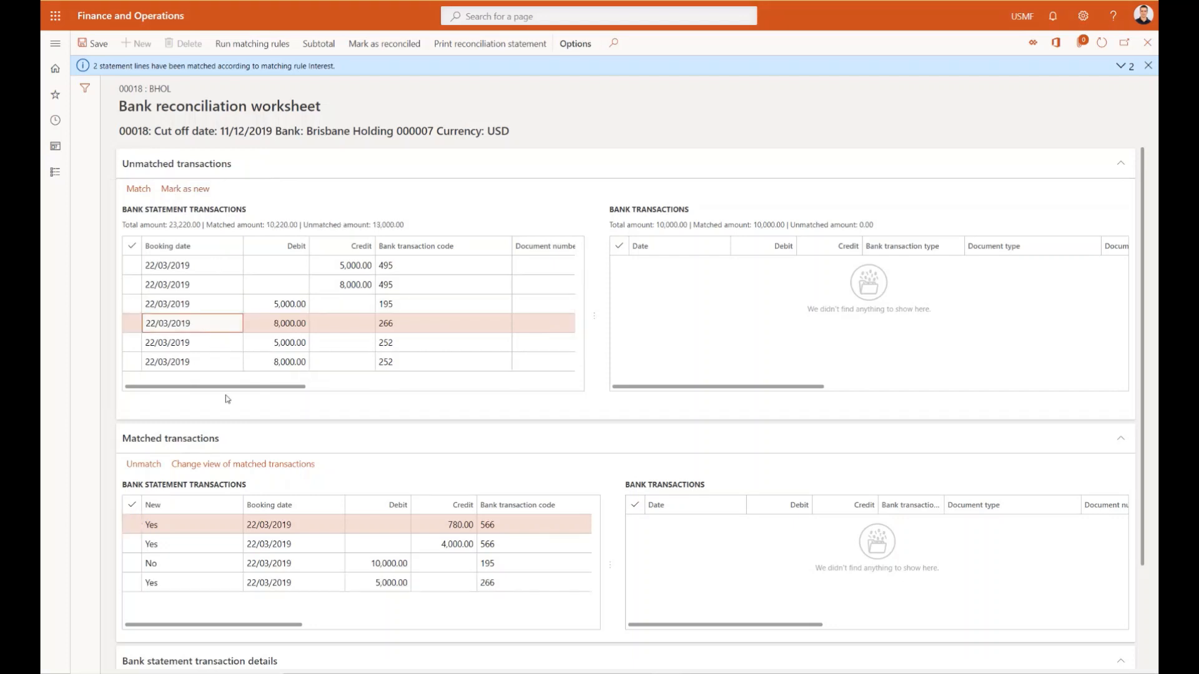
{"action": "left_click", "coordinate": [228, 285]}
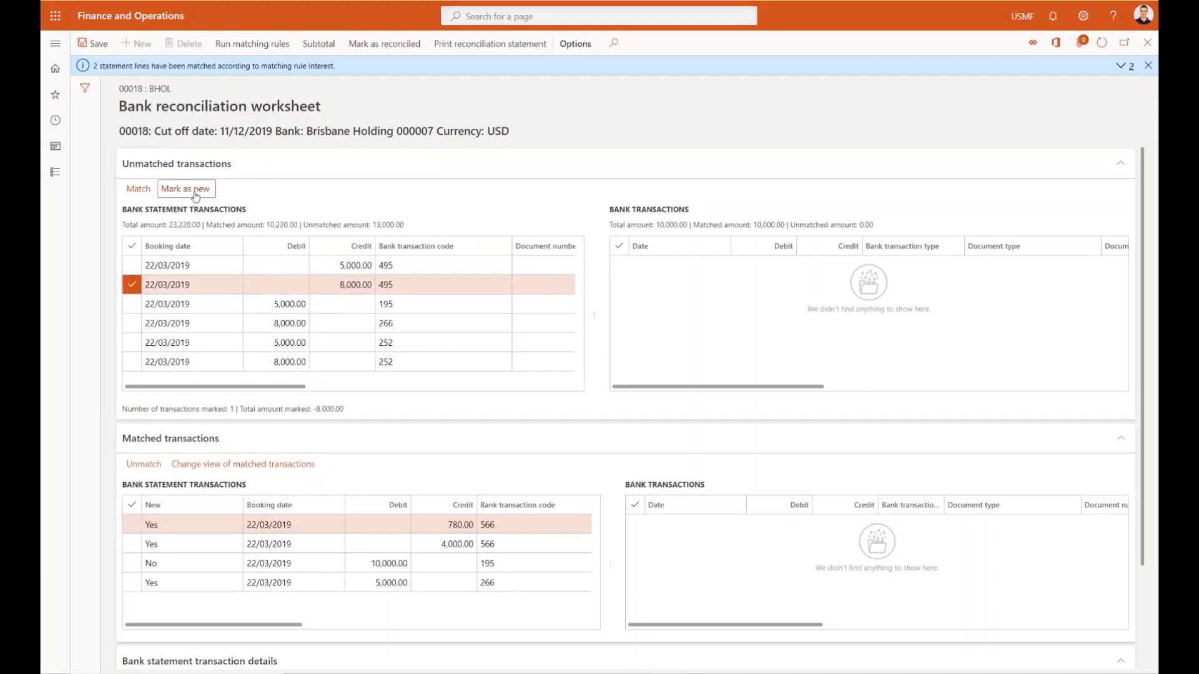
{"action": "left_click", "coordinate": [196, 194]}
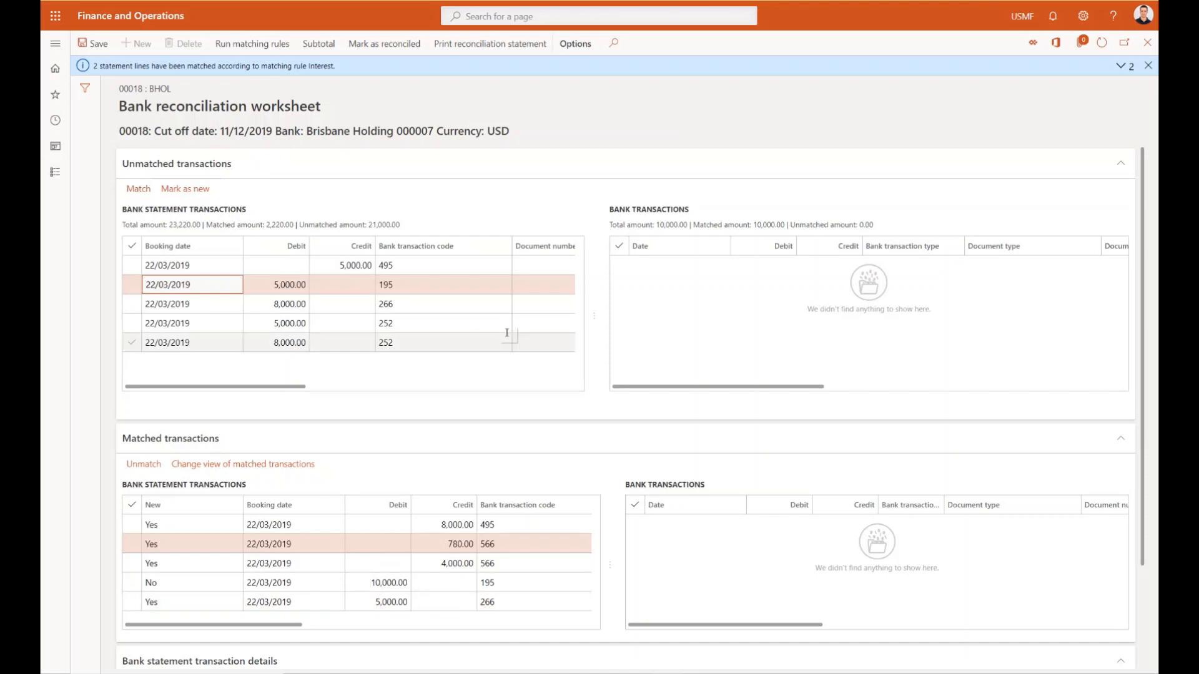
- Mark the worksheet as reconciled and return to the BHOL account's details
{"action": "left_click", "coordinate": [385, 49]}
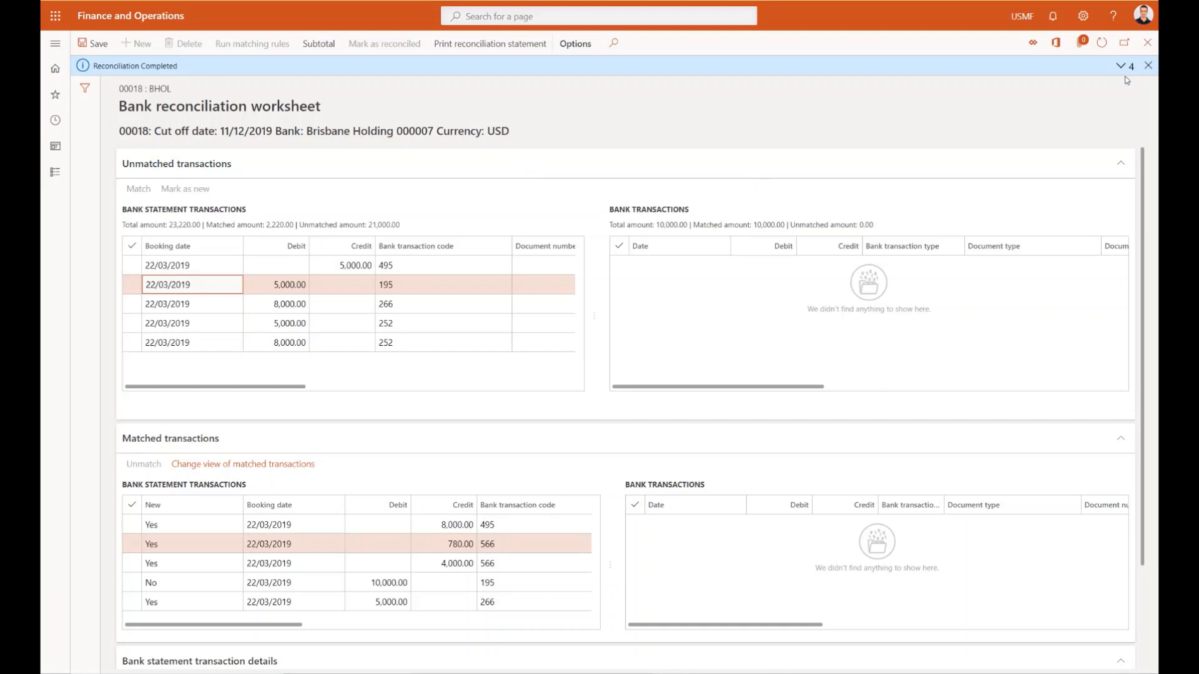
{"action": "left_click", "coordinate": [1148, 65]}
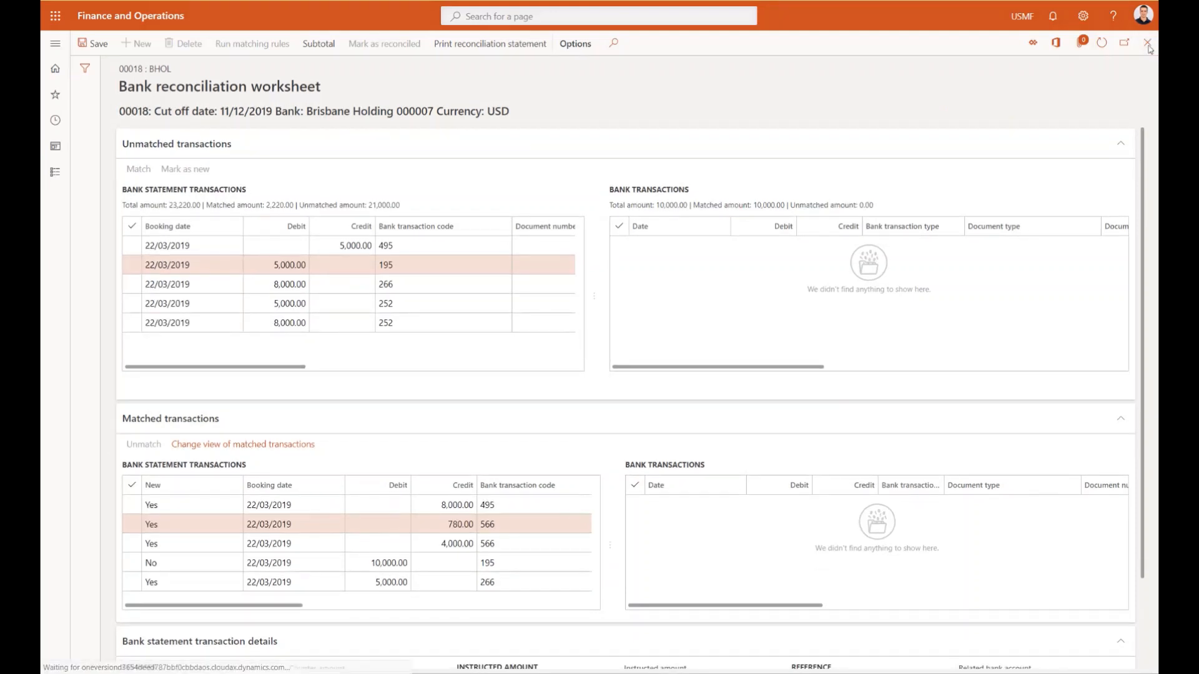
{"action": "left_click", "coordinate": [1148, 43]}
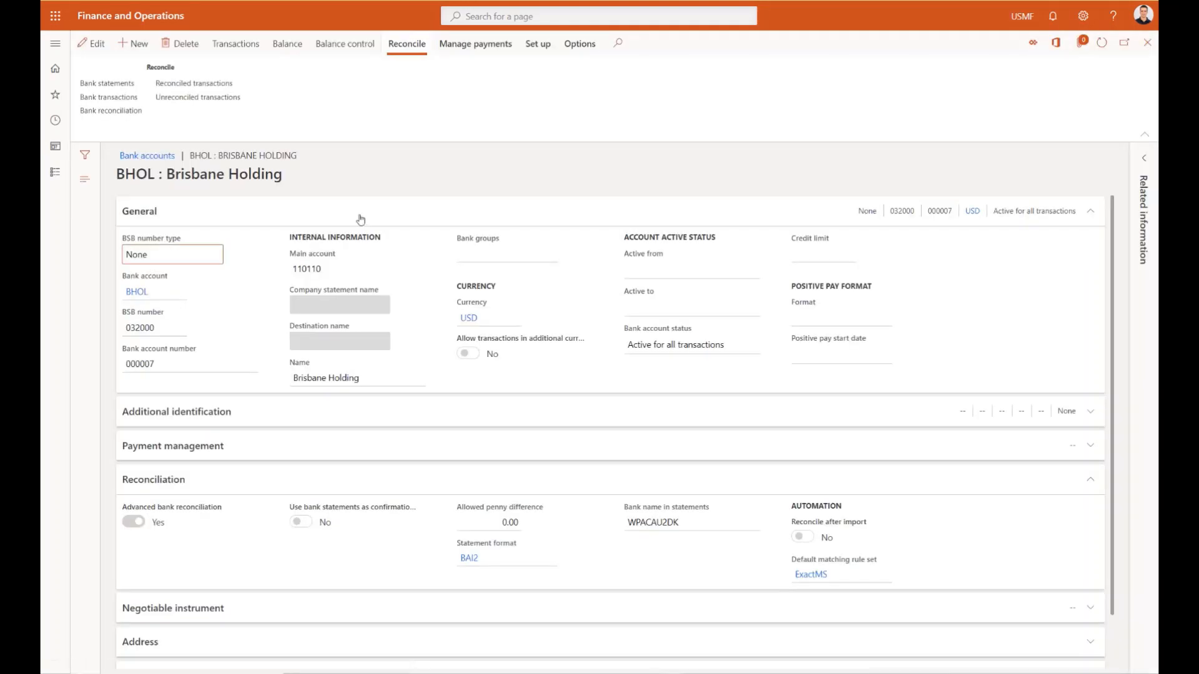
- Open the BHOL account's bank statements and show the posting options for the 22/03/2019 statement
{"action": "left_click", "coordinate": [120, 85]}
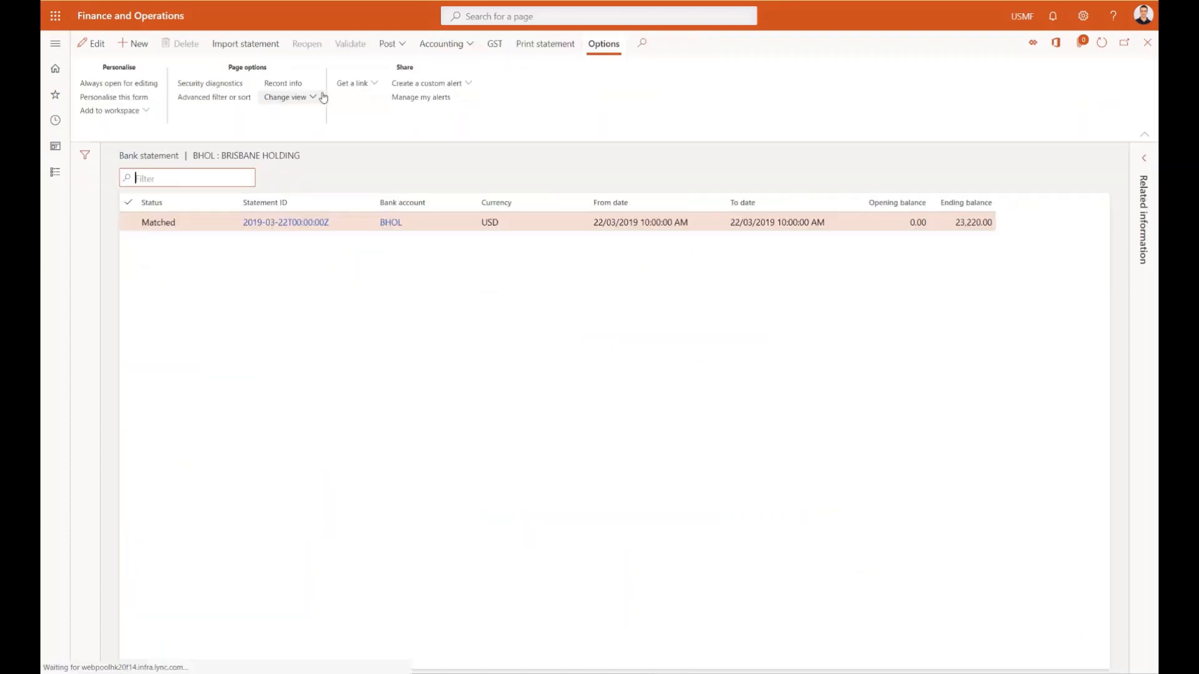
{"action": "left_click", "coordinate": [402, 44]}
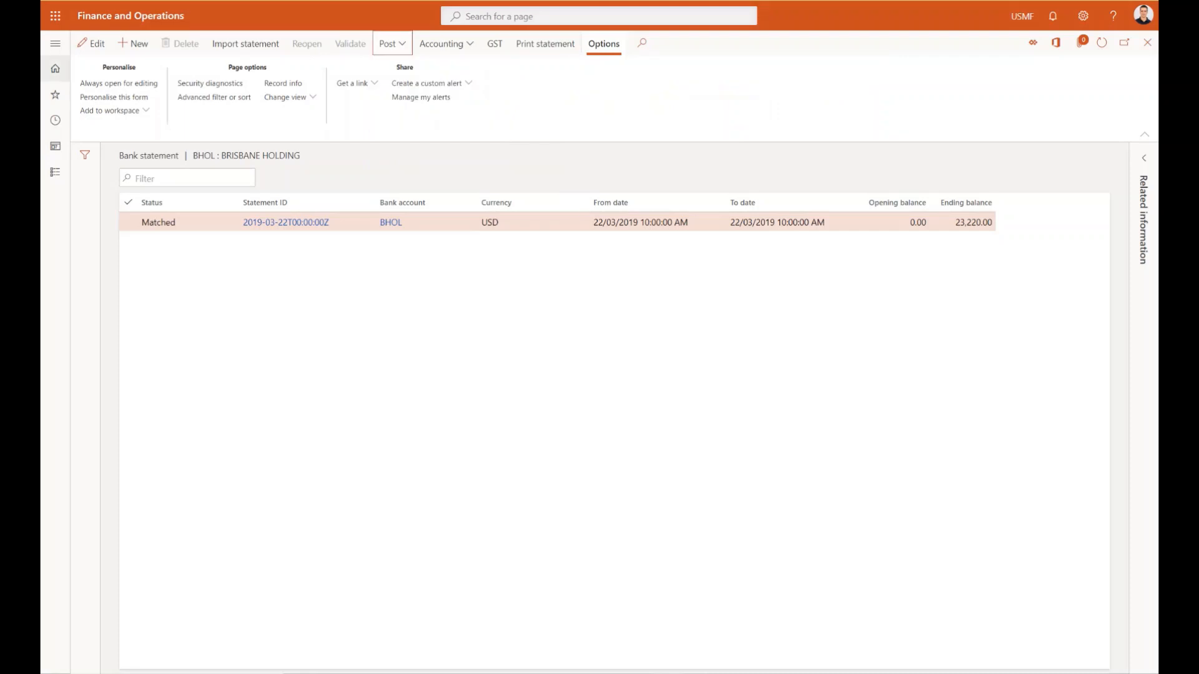
- Review the BHOL transaction code mapping in the advanced bank reconciliation setup of Cash and bank management, and close it
{"action": "left_click", "coordinate": [55, 44]}
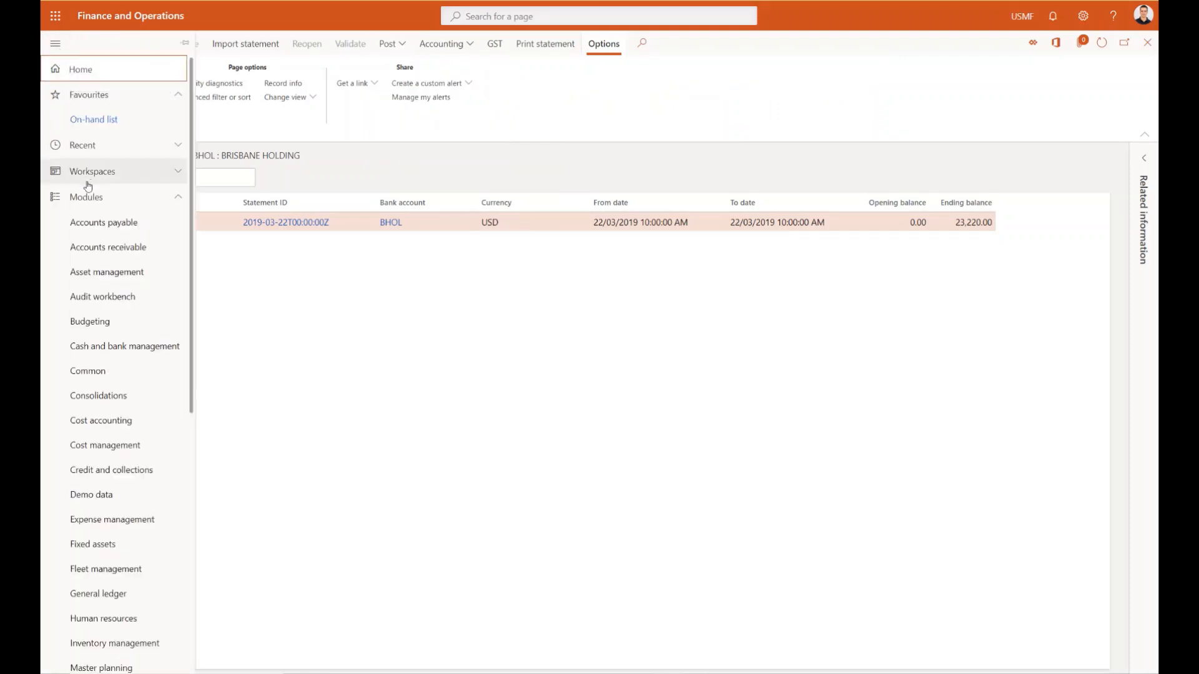
{"action": "left_click", "coordinate": [103, 351]}
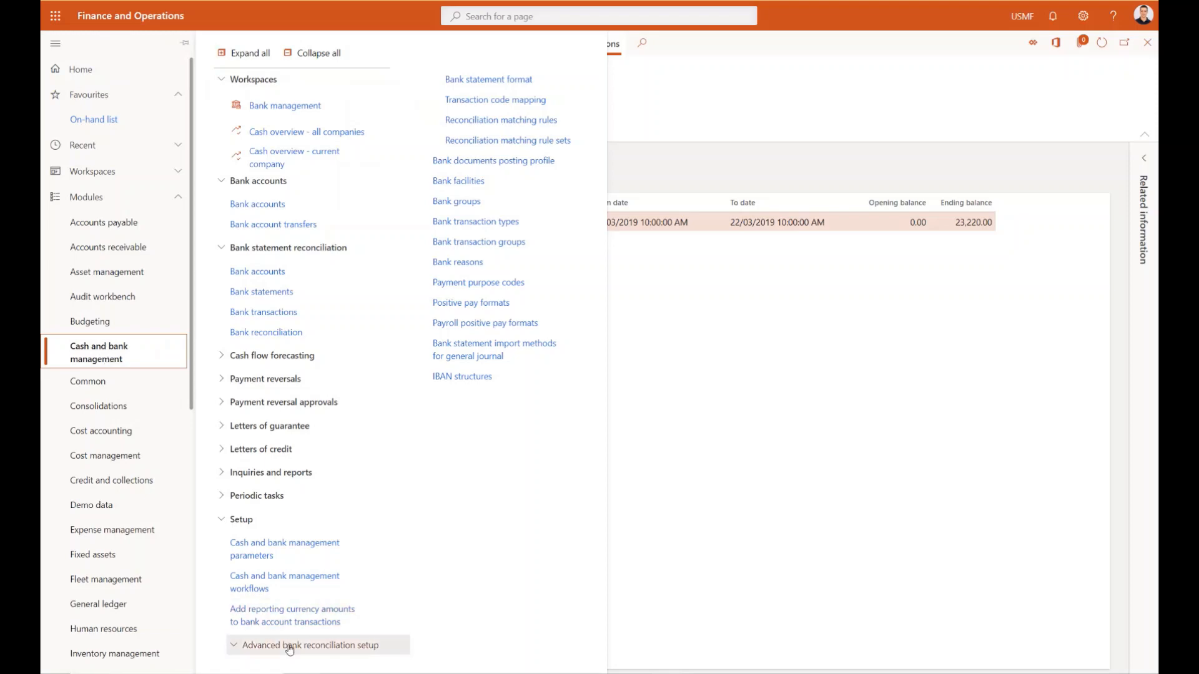
{"action": "left_click", "coordinate": [497, 107]}
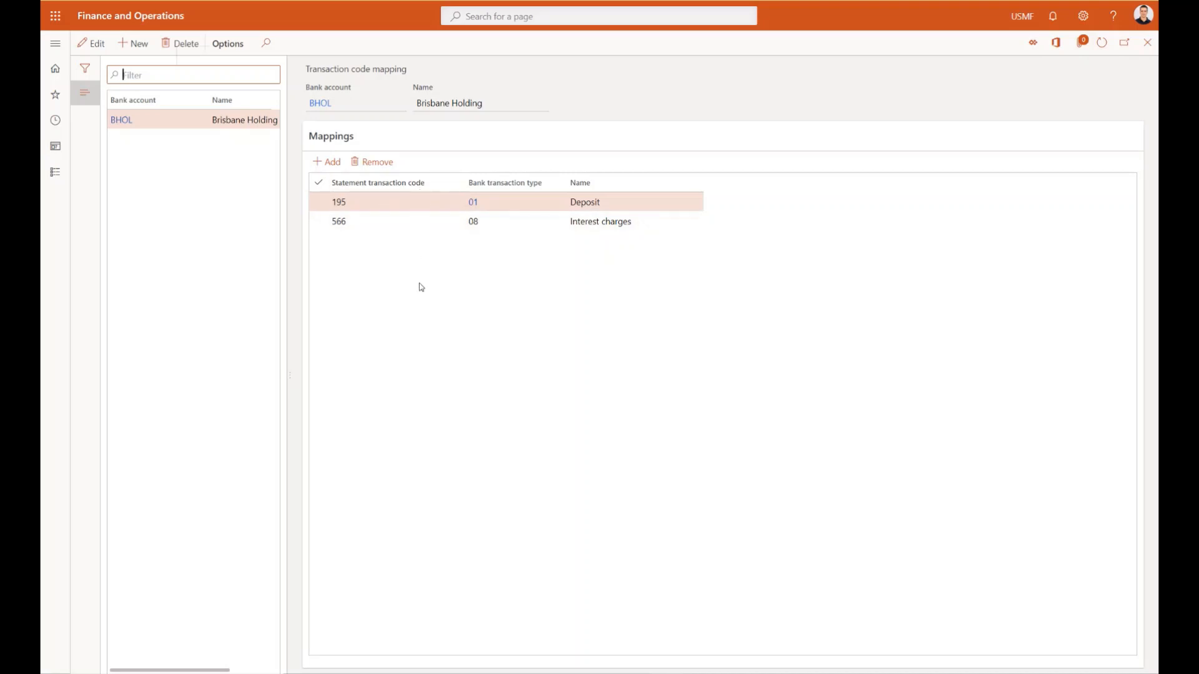
{"action": "key", "text": "ctrl+F8"}
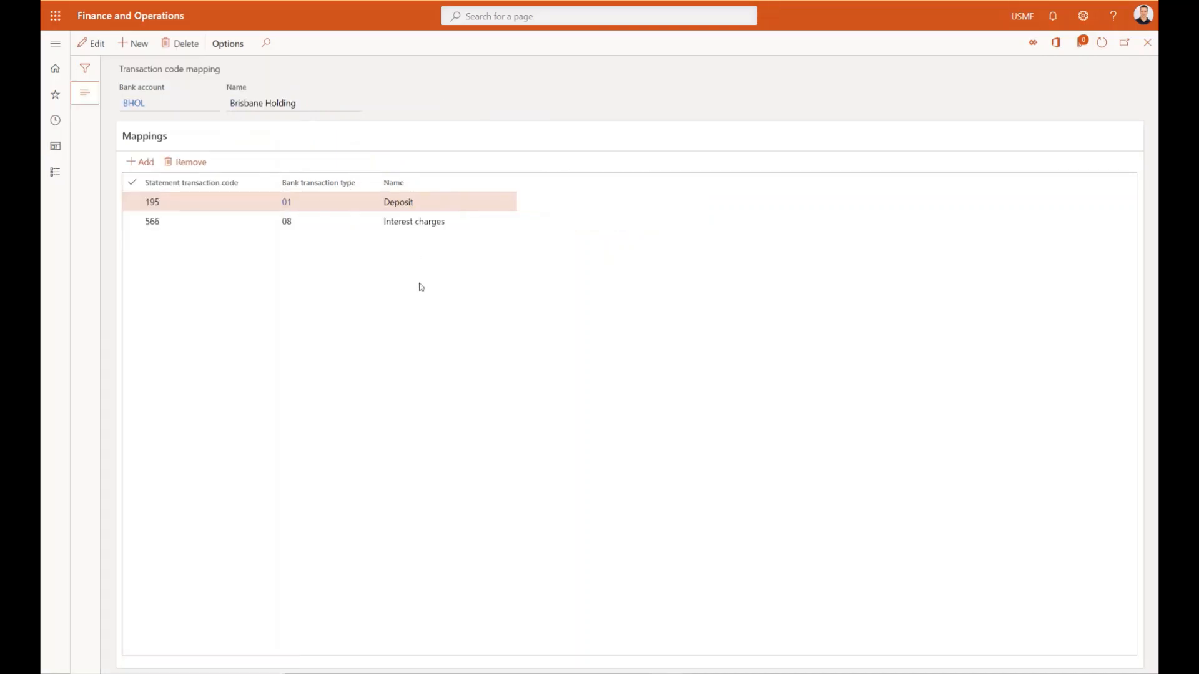
{"action": "key", "text": "Escape"}
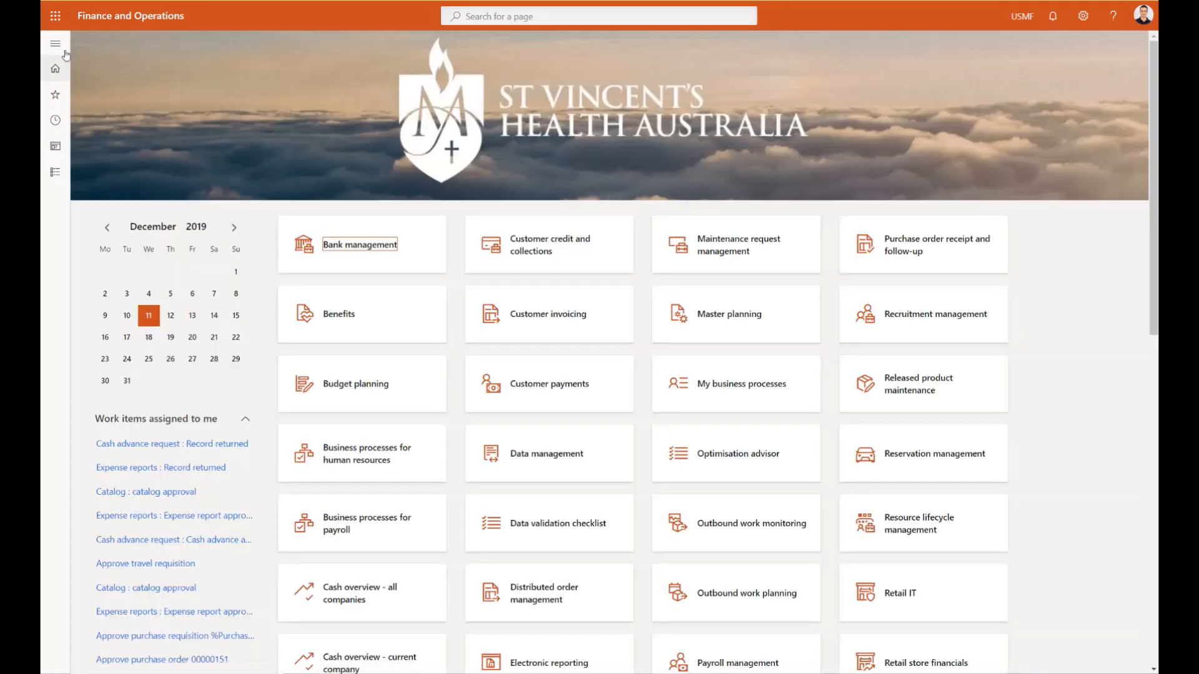
- Open the reconciliation matching rules in Cash and bank management and examine the Exact and Interest rules
{"action": "left_click", "coordinate": [57, 47]}
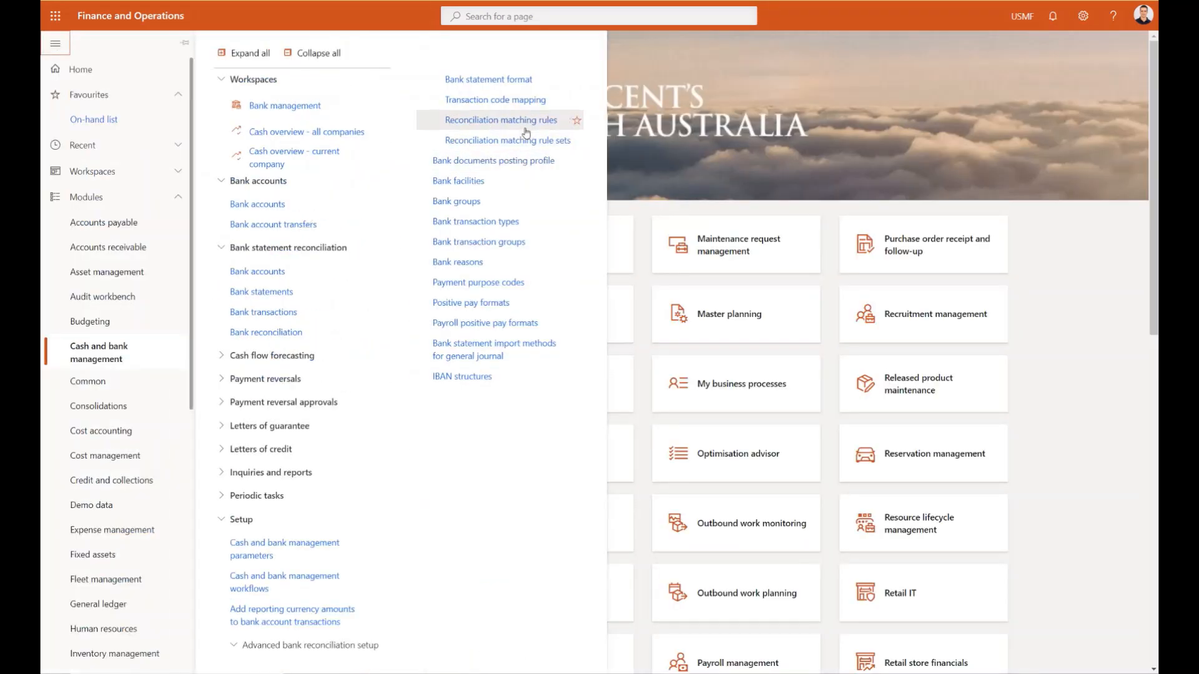
{"action": "left_click", "coordinate": [531, 122]}
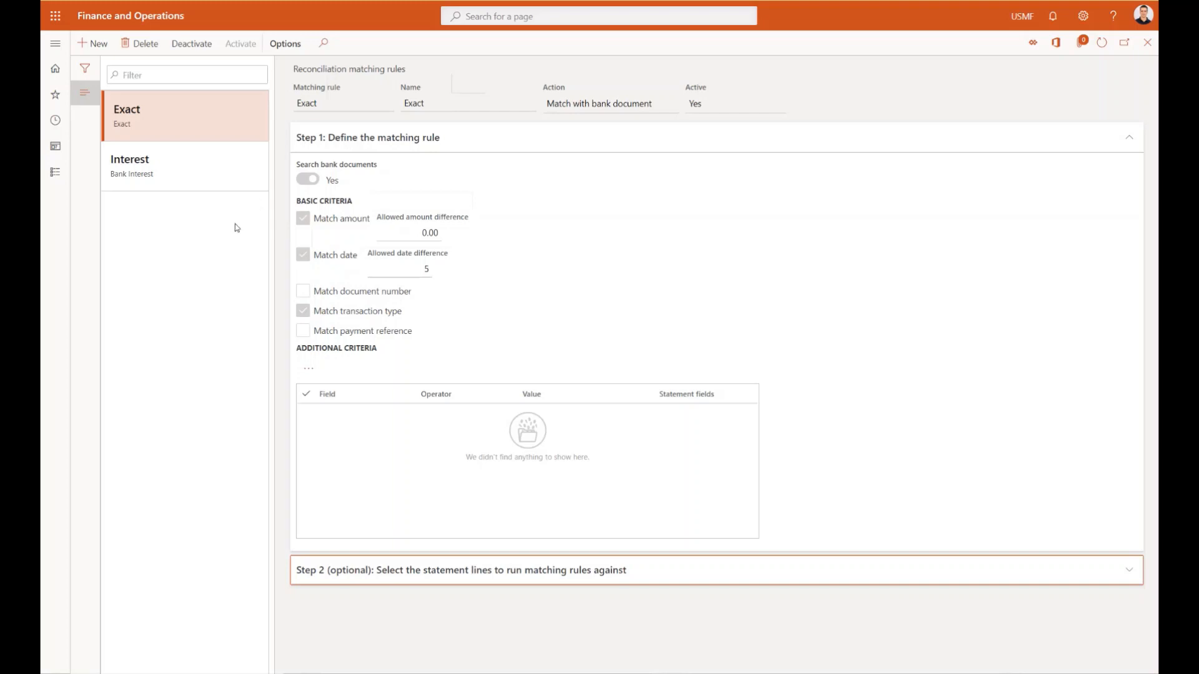
{"action": "left_click", "coordinate": [202, 177]}
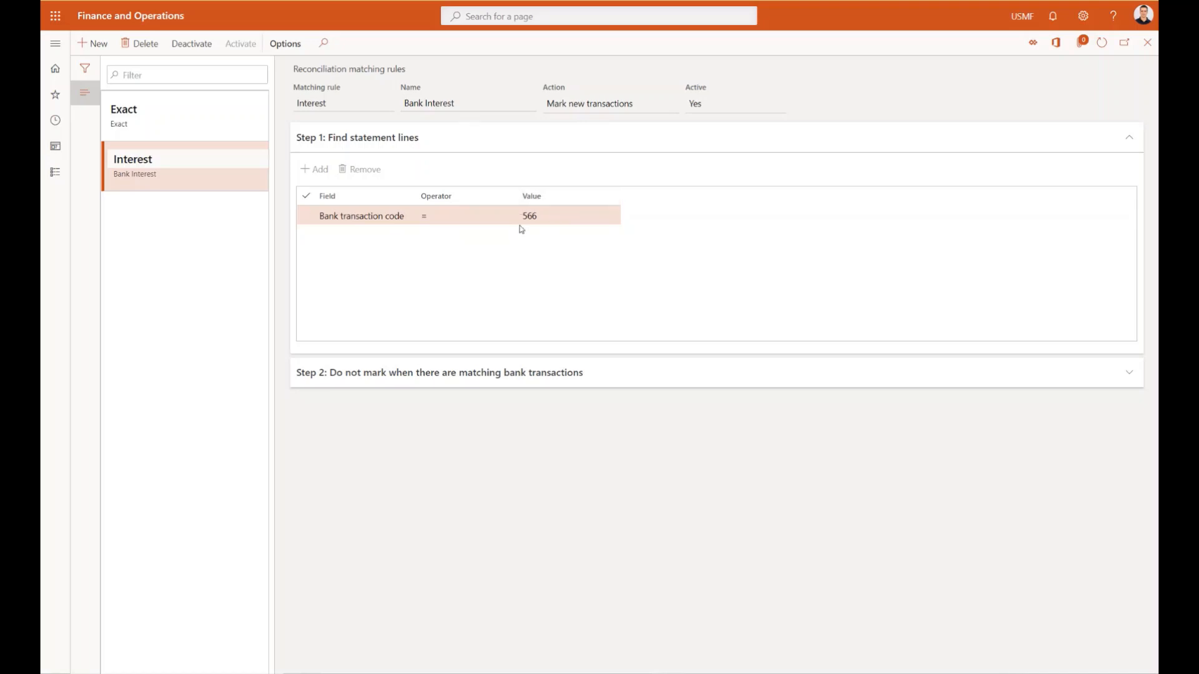
- Open the reconciliation matching rule sets in Cash and bank management, examine the rules in the ExactMS set, and close the page
{"action": "left_click", "coordinate": [218, 288]}
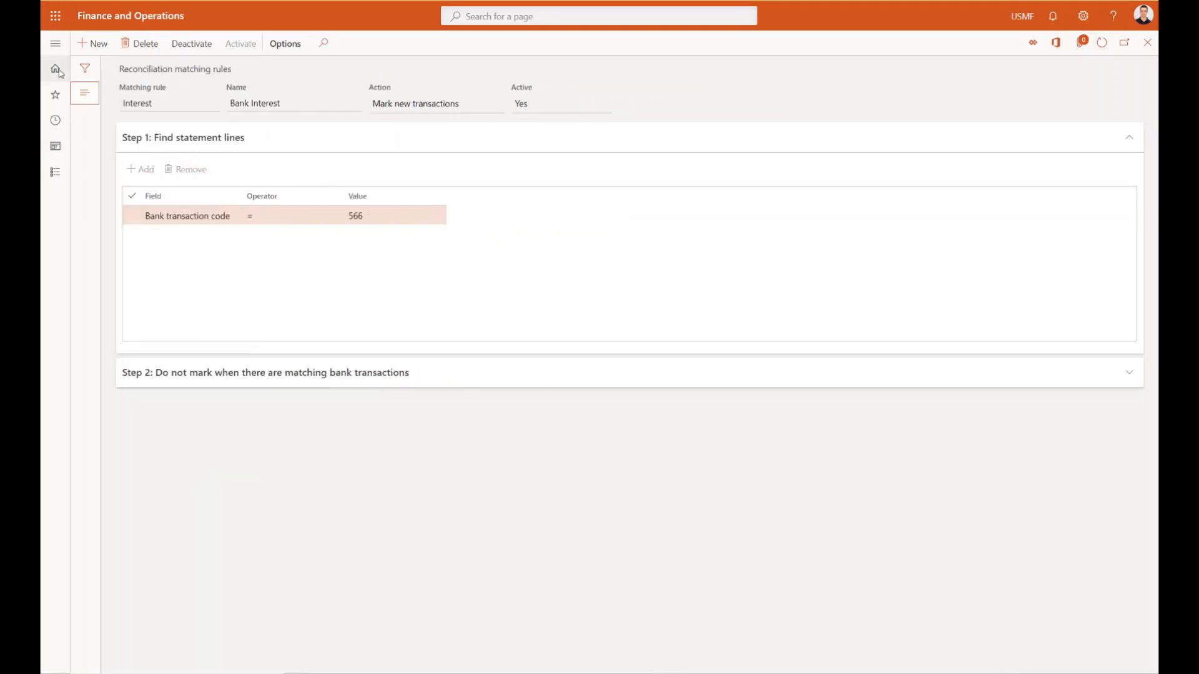
{"action": "left_click", "coordinate": [55, 70]}
{"action": "left_click", "coordinate": [56, 46]}
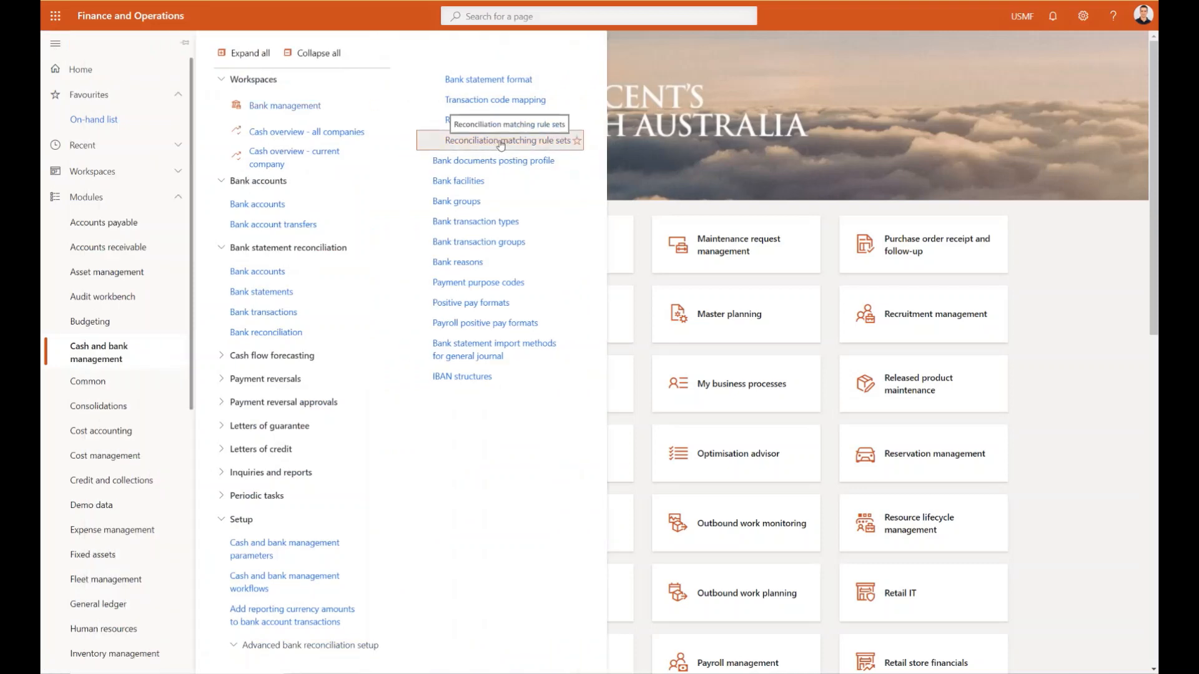
{"action": "left_click", "coordinate": [500, 141]}
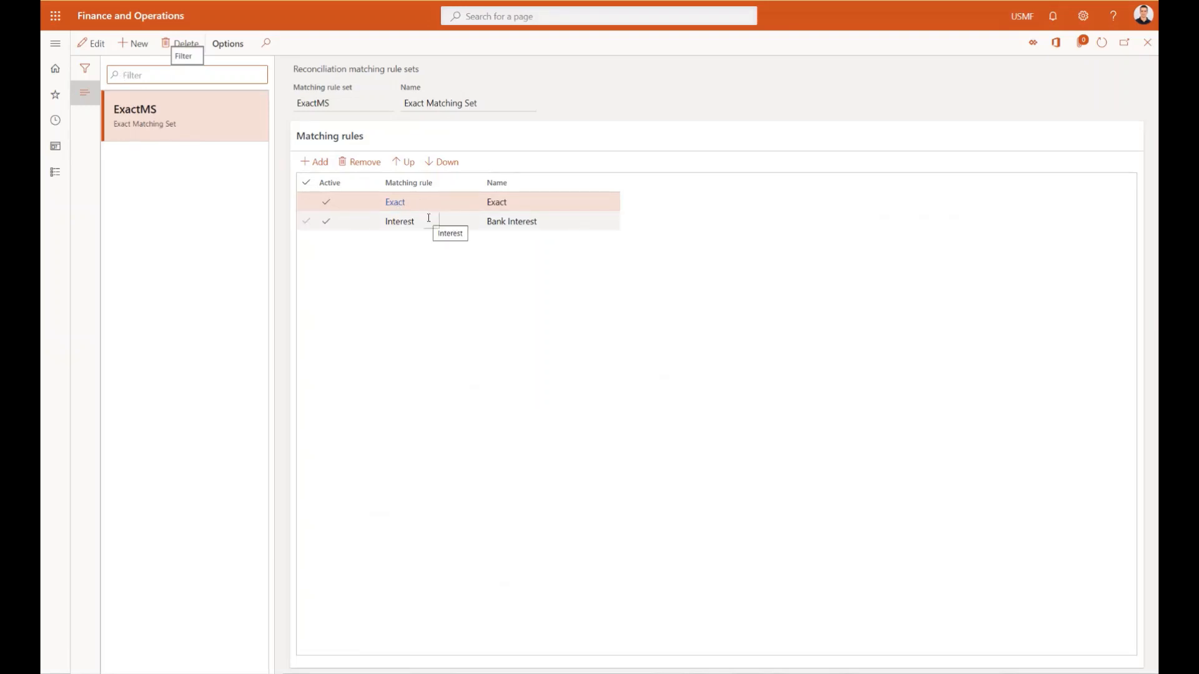
{"action": "key", "text": "Escape"}
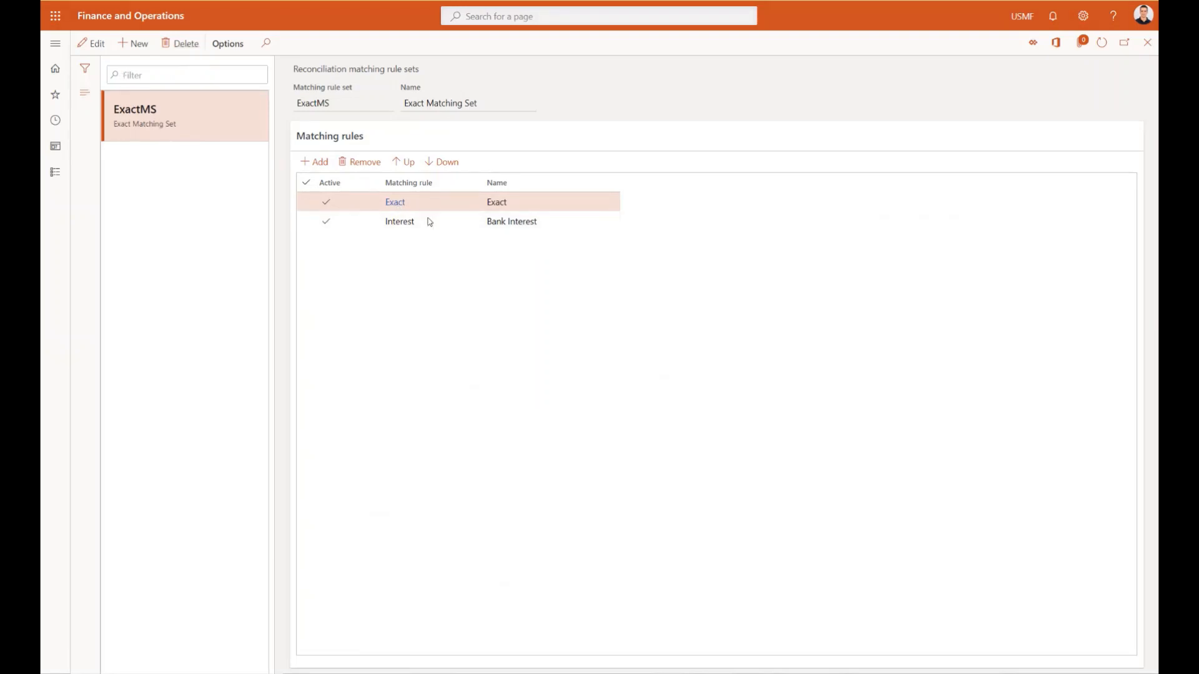
{"action": "key", "text": "Escape"}
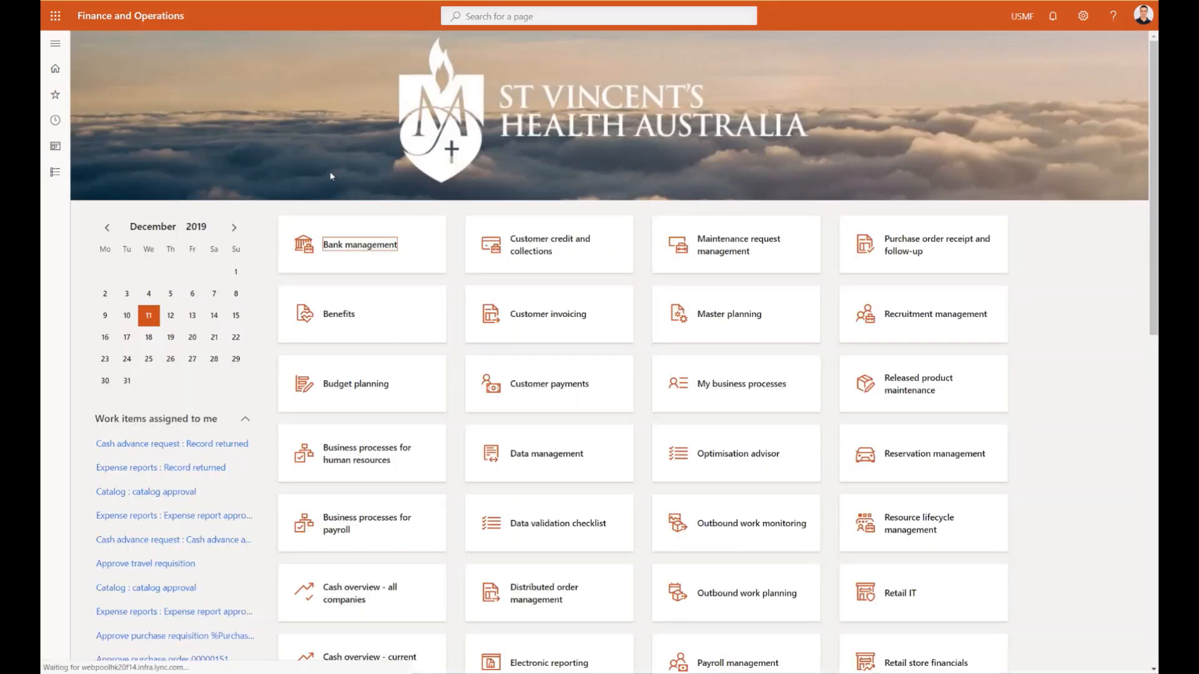
- Open the BHOL account from the Bank management workspace and review its Reconciliation settings
{"action": "left_click", "coordinate": [350, 246]}
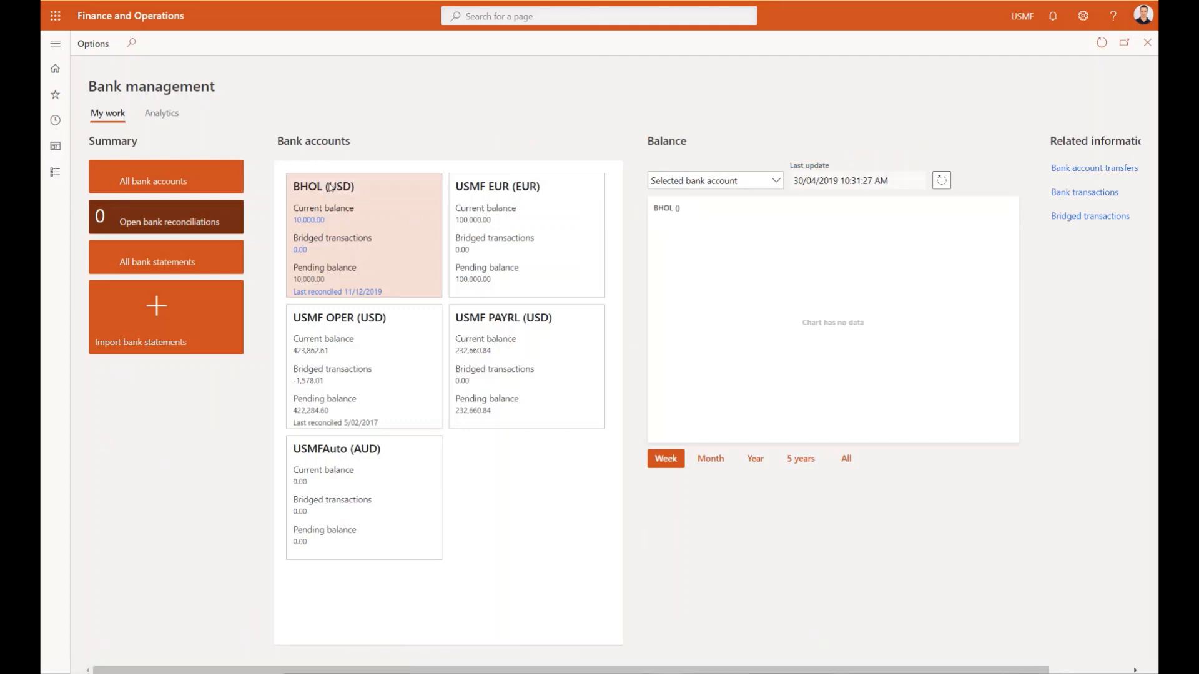
{"action": "left_click", "coordinate": [331, 186]}
{"action": "scroll", "coordinate": [440, 408], "scroll_direction": "down", "scroll_amount": 1}
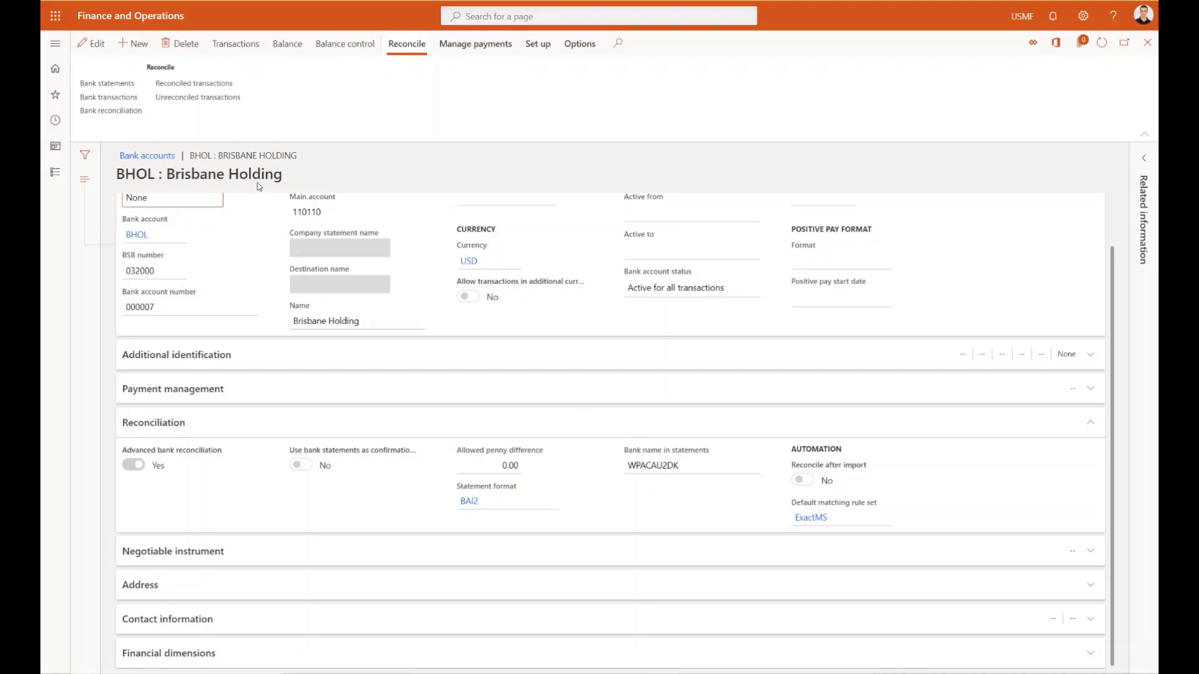
- Open the list of bank reconciliations for the BHOL account
{"action": "left_click", "coordinate": [120, 114]}
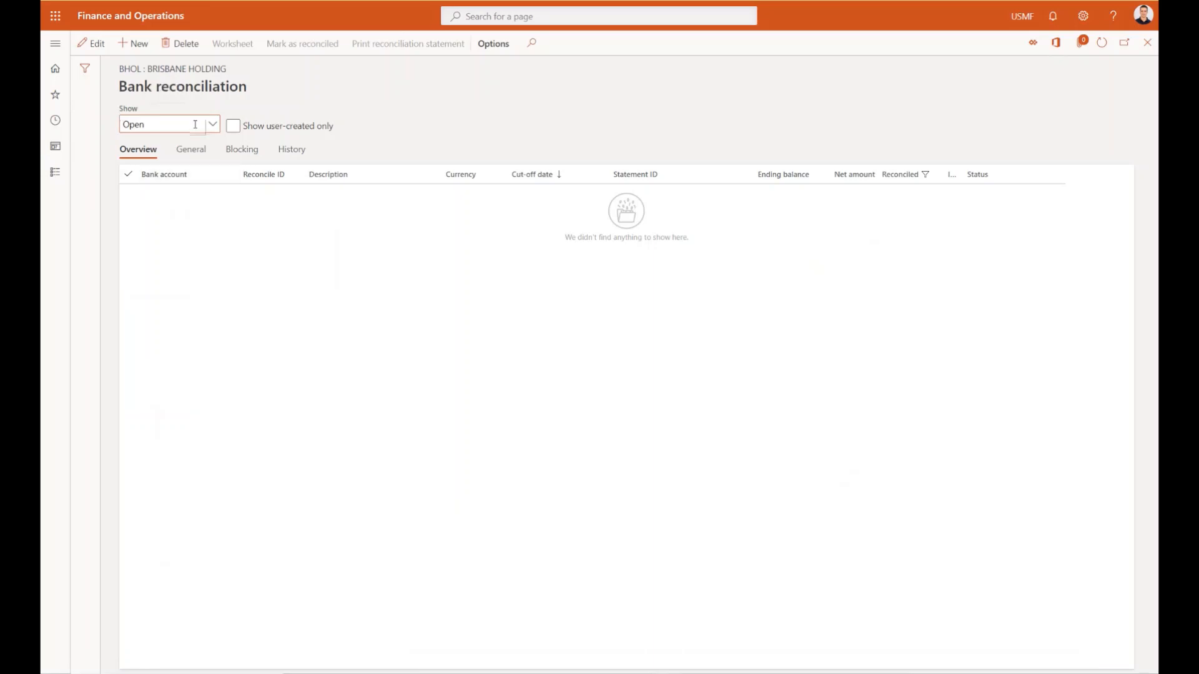
{"action": "key", "text": "Escape"}
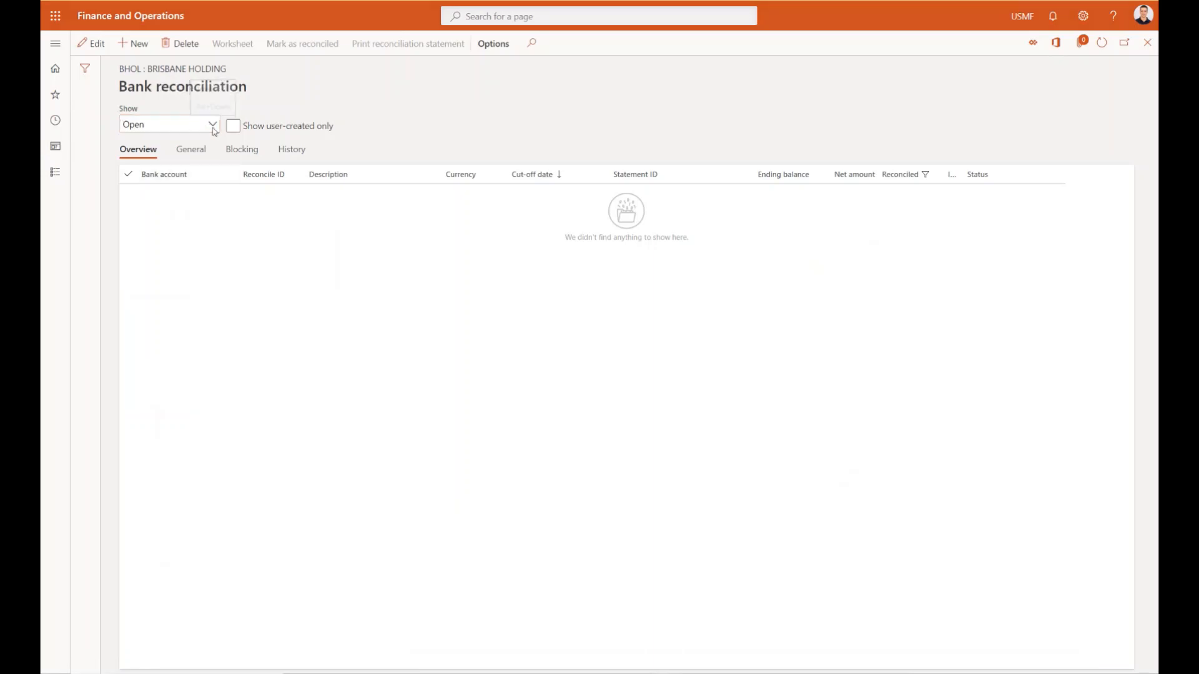